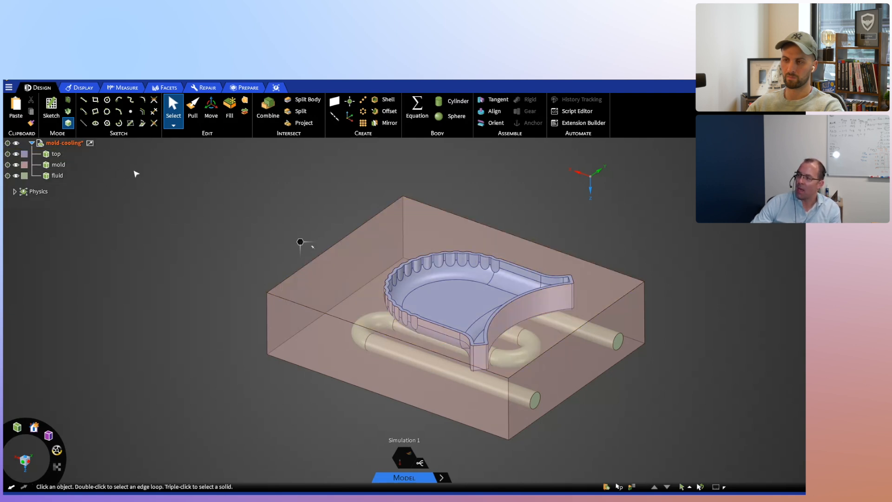
mouse_move(180, 230)
middle_down()
mouse_move(200, 235)
mouse_move(195, 222)
mouse_move(169, 233)
mouse_move(183, 247)
mouse_move(191, 237)
mouse_move(195, 244)
middle_up()
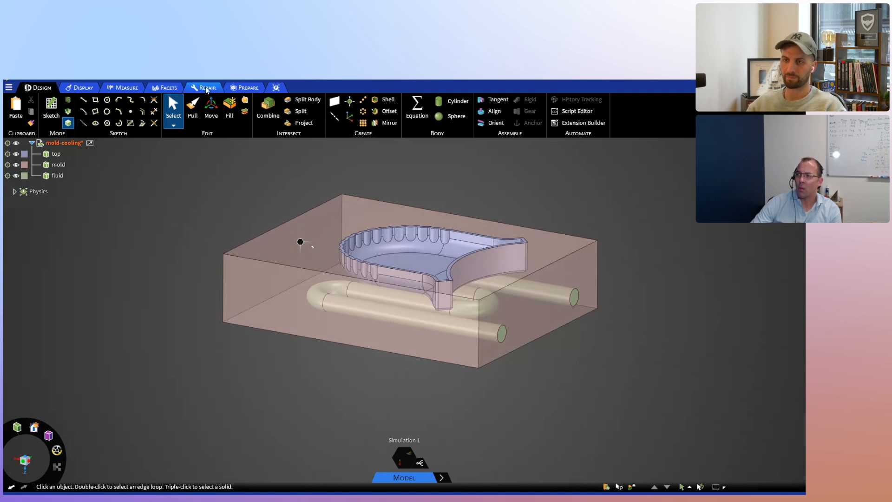
click(244, 88)
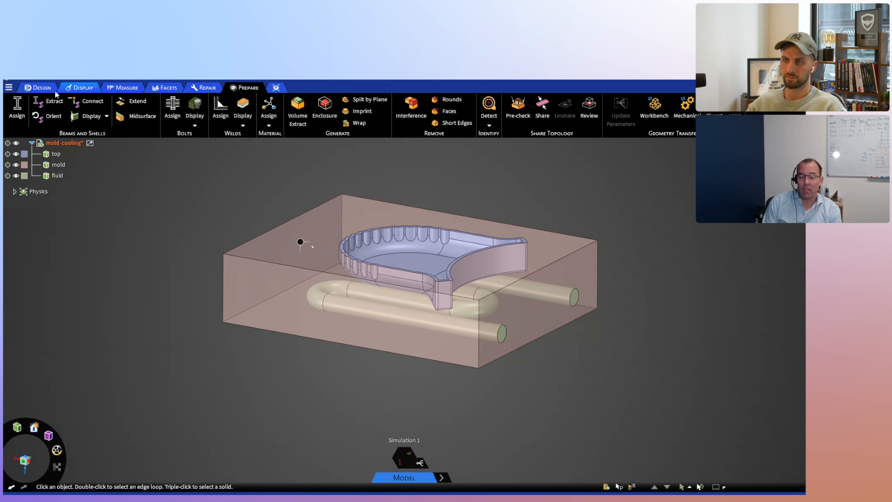
key(s)
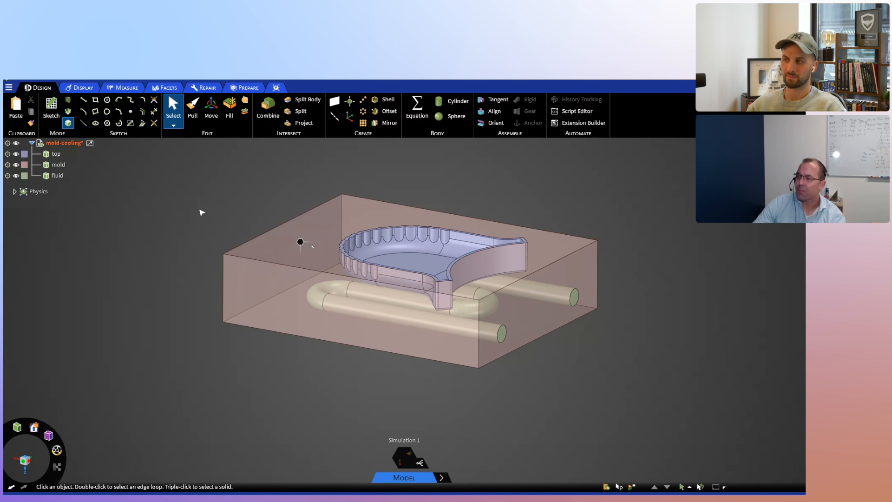
middle_drag(444, 391, 508, 377)
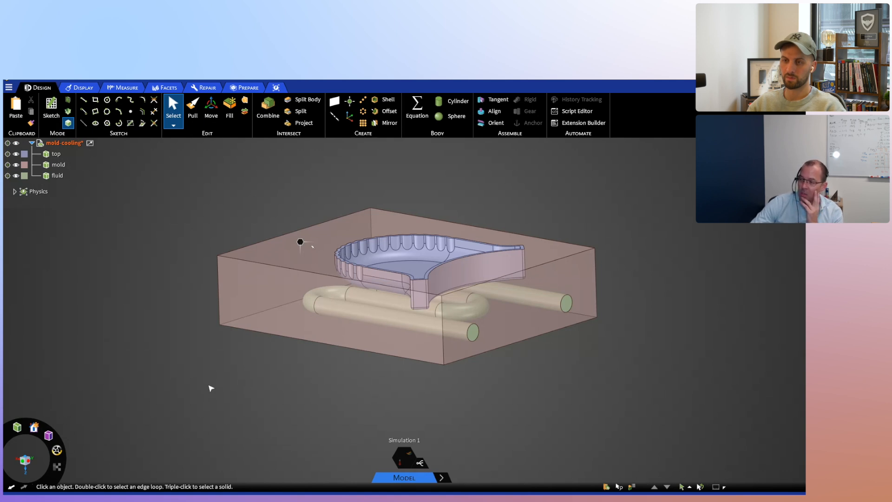
- Switch the mold-cooling simulation from the Model stage to the Explore stage
mouse_move(444, 479)
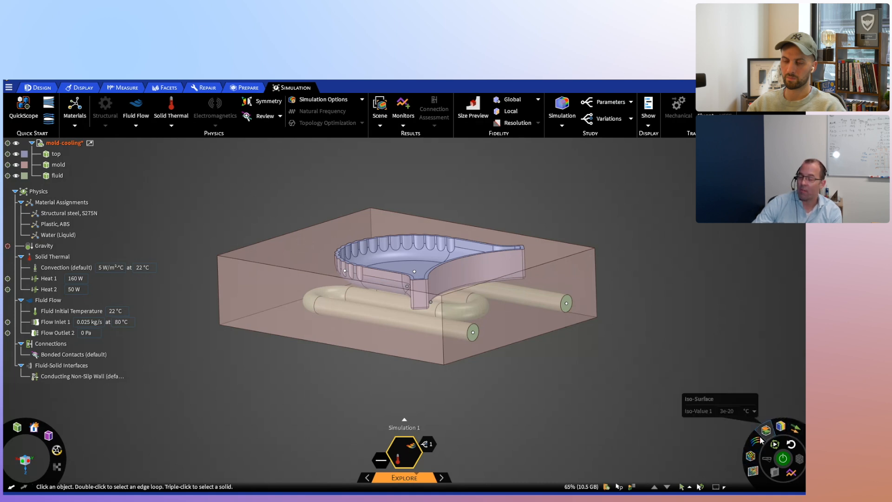
mouse_move(752, 459)
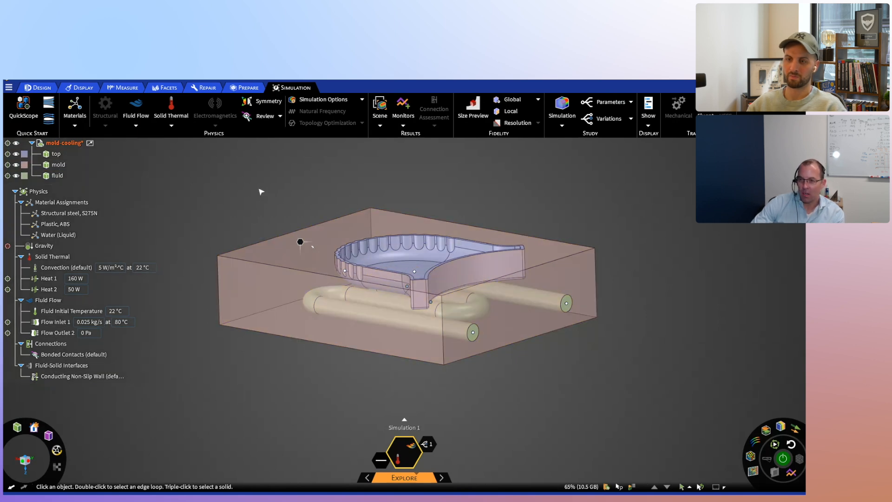
- Review the material assignments, the bodies mold, top and fluid, and the gravity setting of the mold-cooling study
click(63, 203)
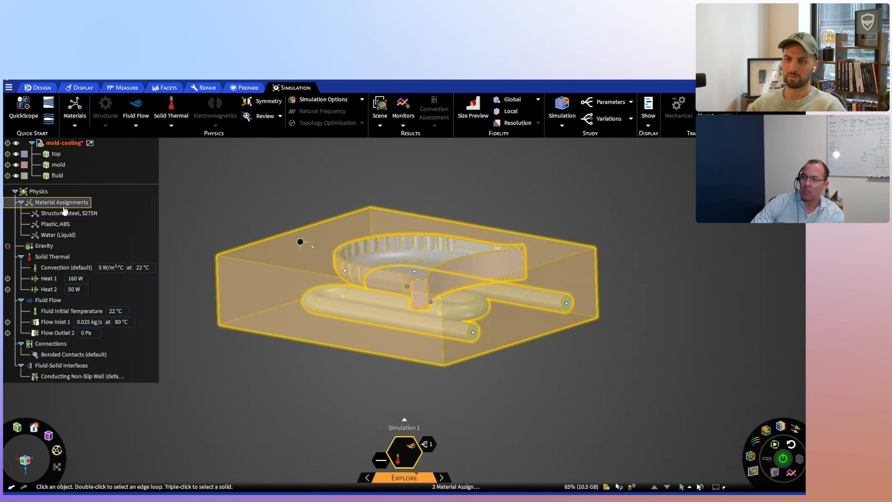
click(61, 214)
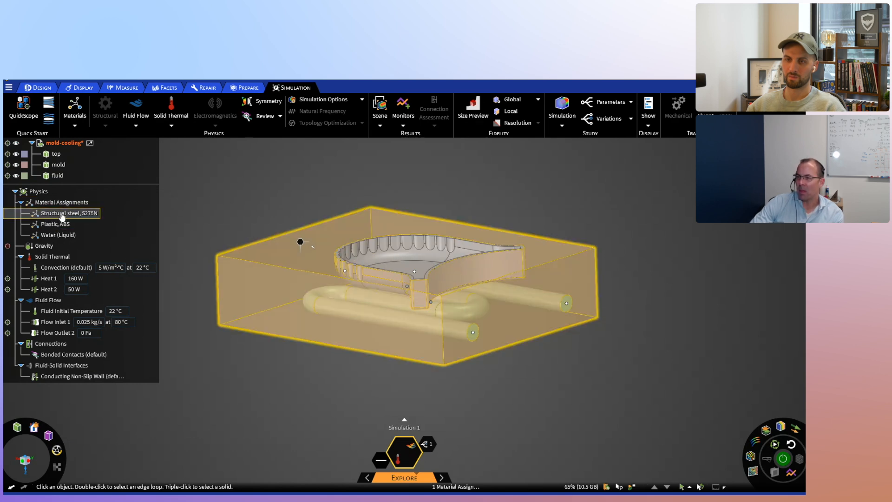
click(57, 165)
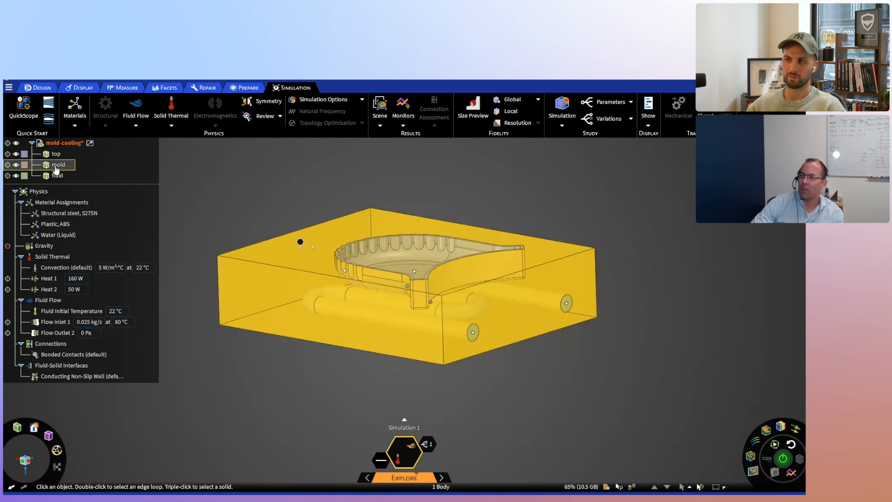
click(57, 154)
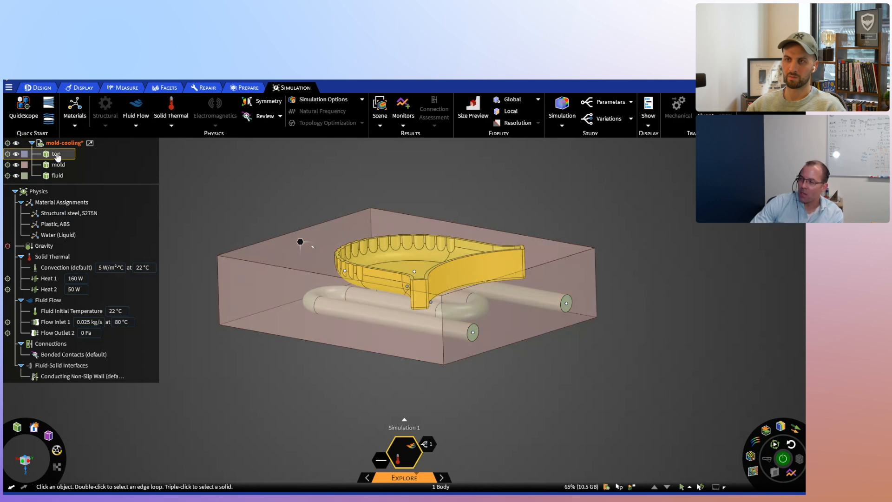
click(56, 176)
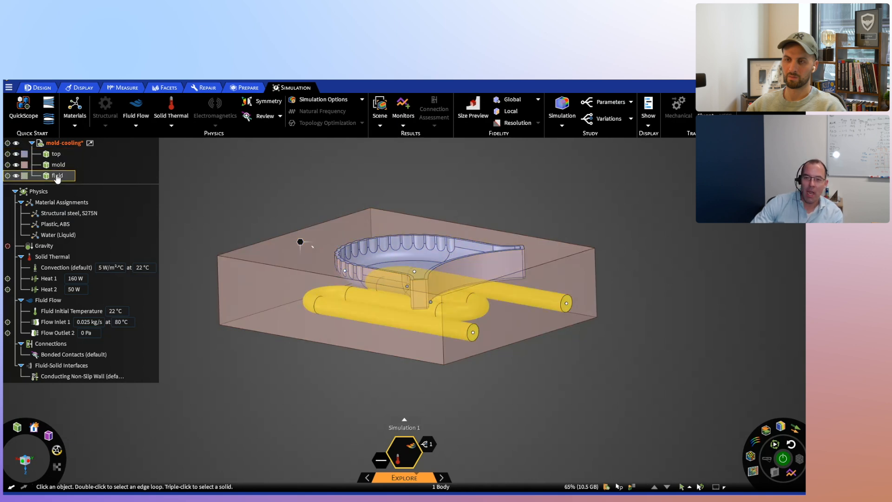
click(44, 247)
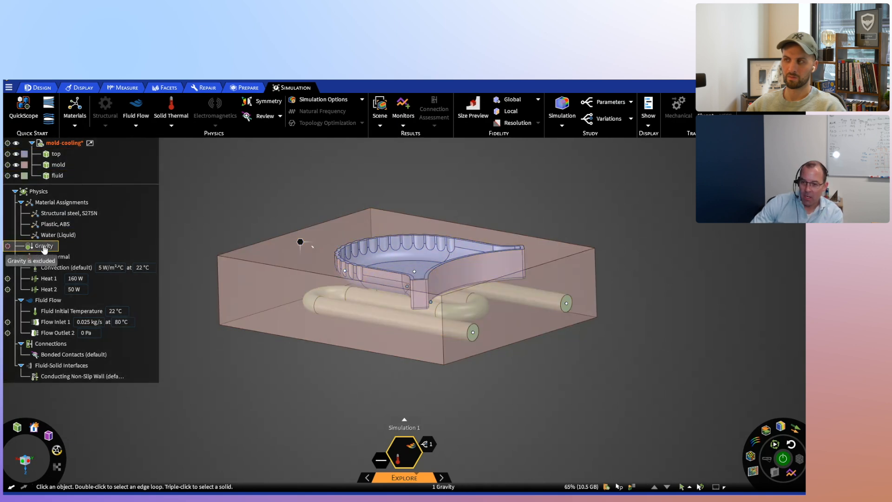
click(535, 402)
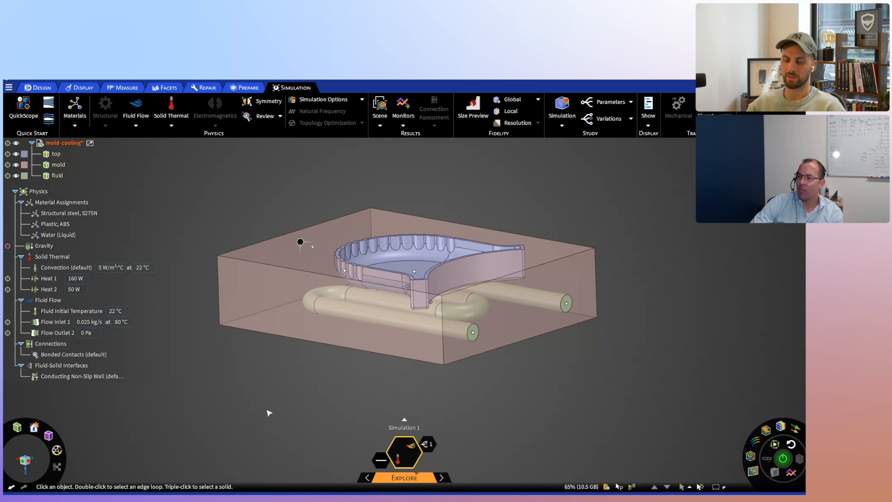
- Examine which mold faces the default convection condition covers and the convection values it applies
mouse_move(264, 382)
middle_down()
mouse_move(253, 363)
mouse_move(470, 351)
mouse_move(466, 366)
mouse_move(487, 374)
middle_up()
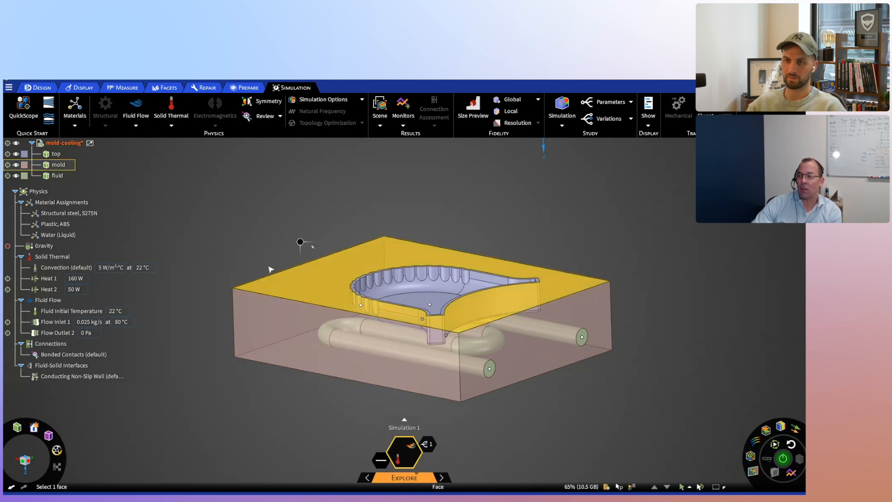
middle_drag(605, 420, 587, 345)
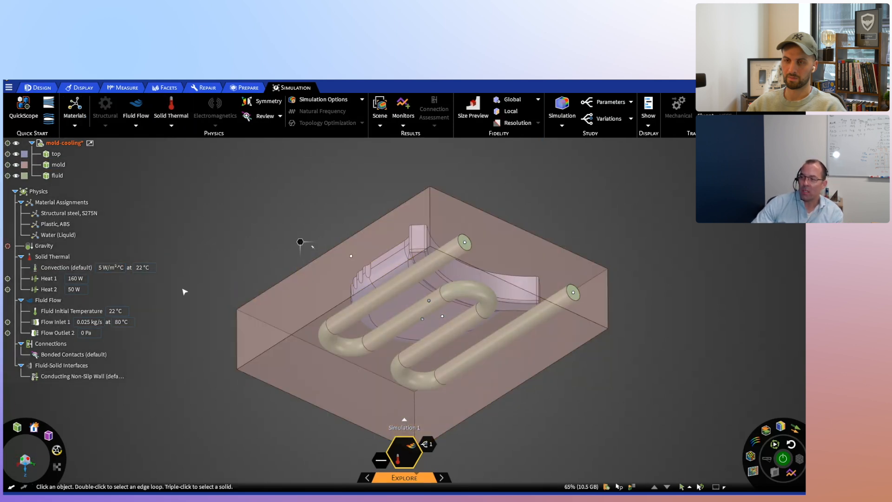
click(66, 273)
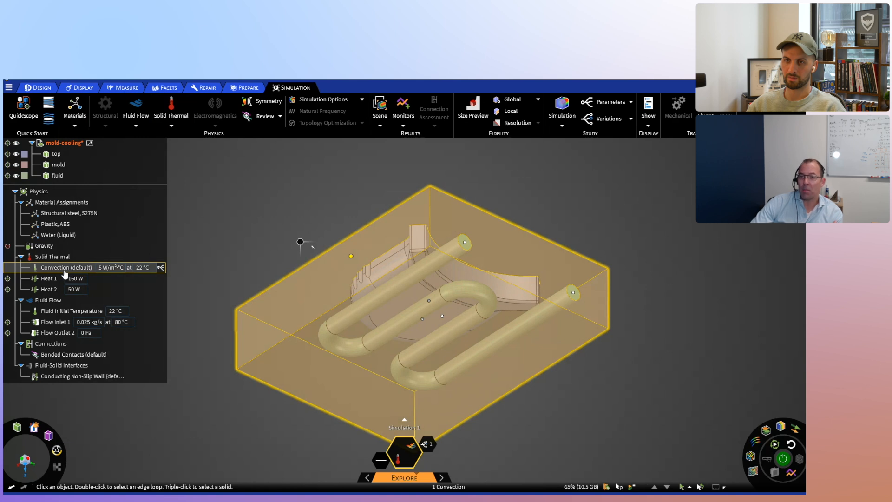
click(184, 273)
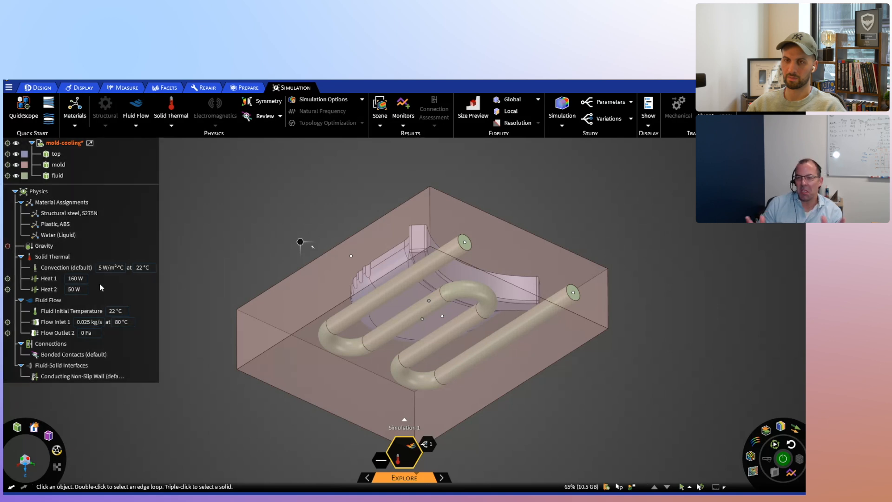
click(106, 270)
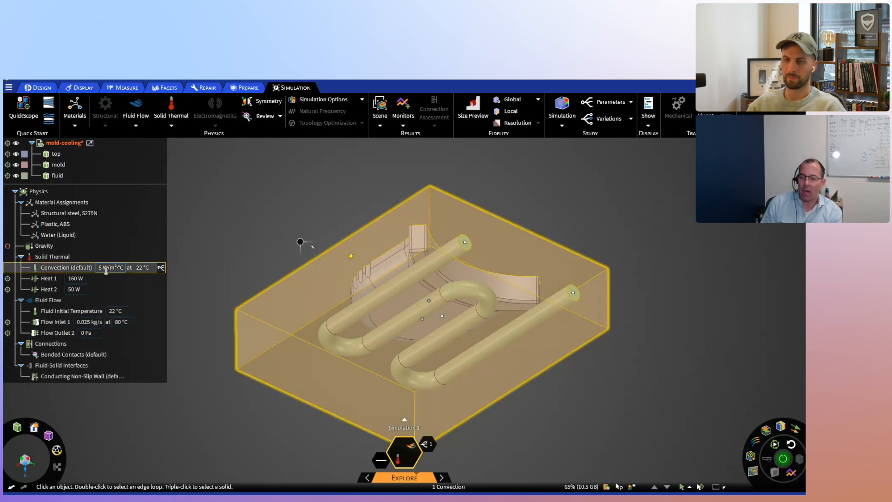
click(202, 285)
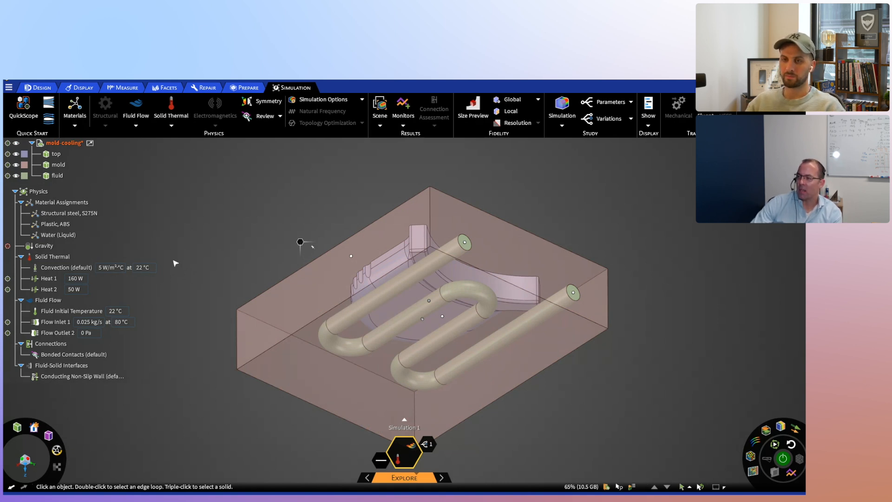
- Compare the faces loaded by Heat 1 and Heat 2 on the molded part and the mold block
click(32, 279)
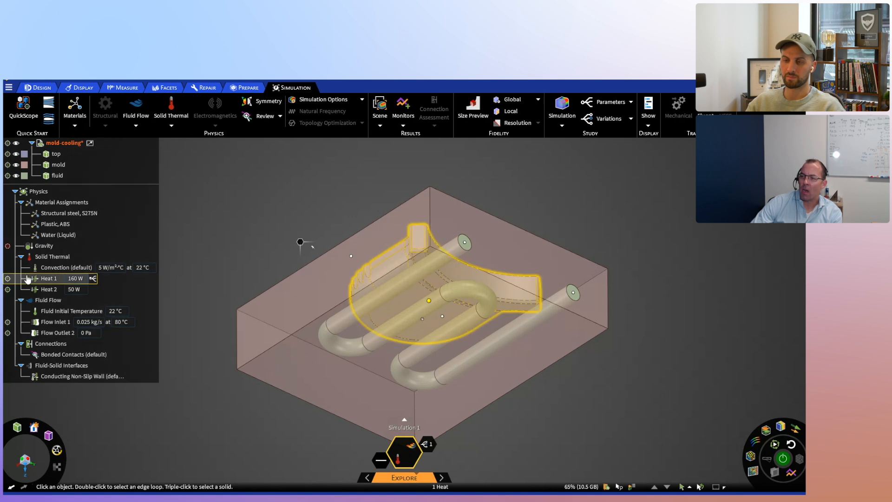
click(51, 292)
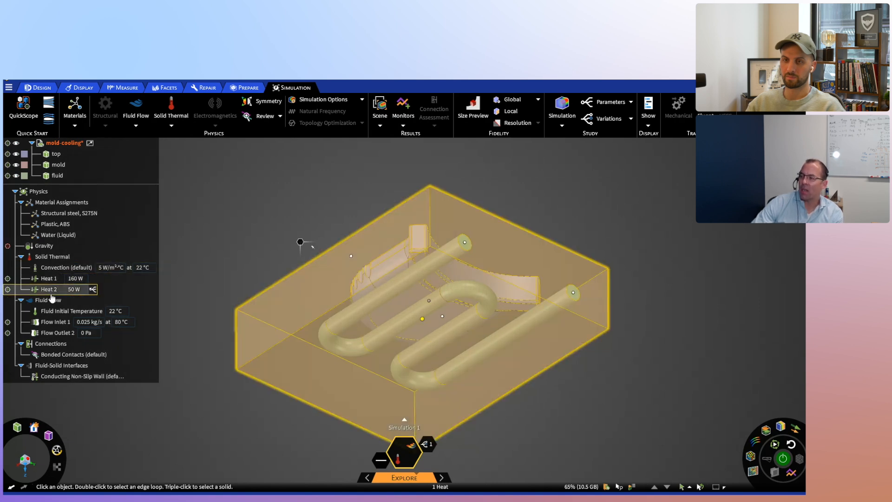
click(49, 281)
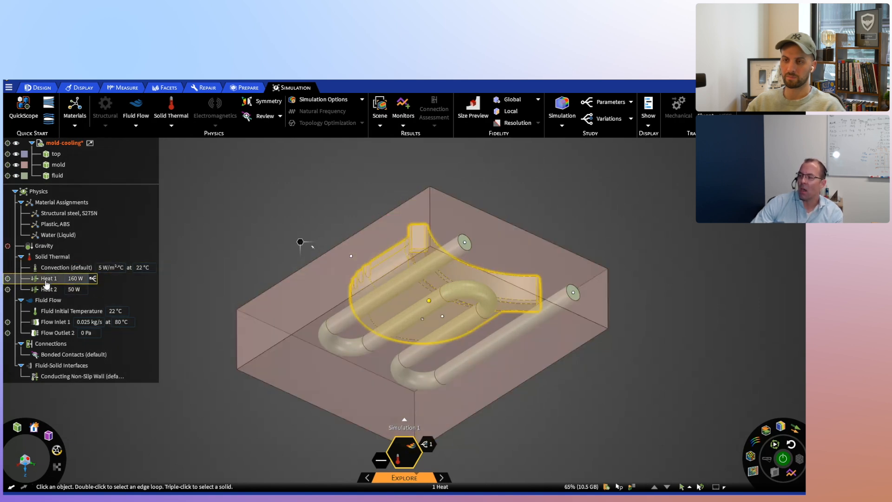
click(214, 243)
middle_drag(235, 194, 253, 261)
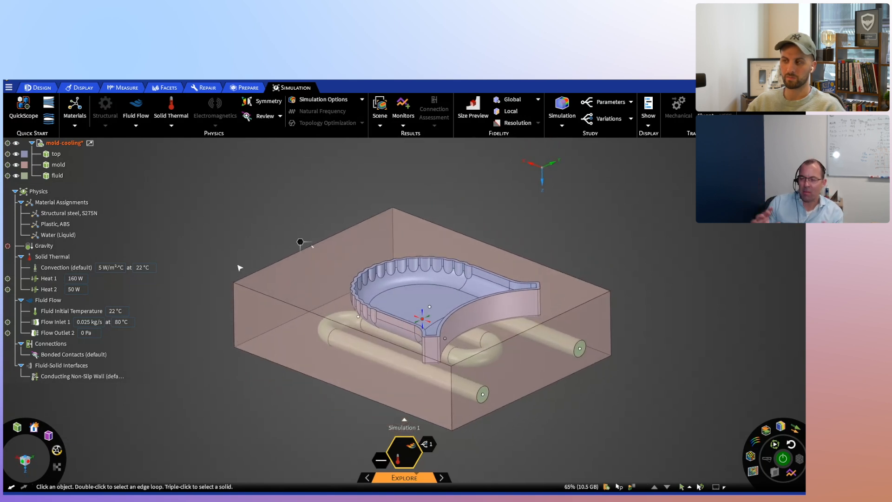
click(46, 280)
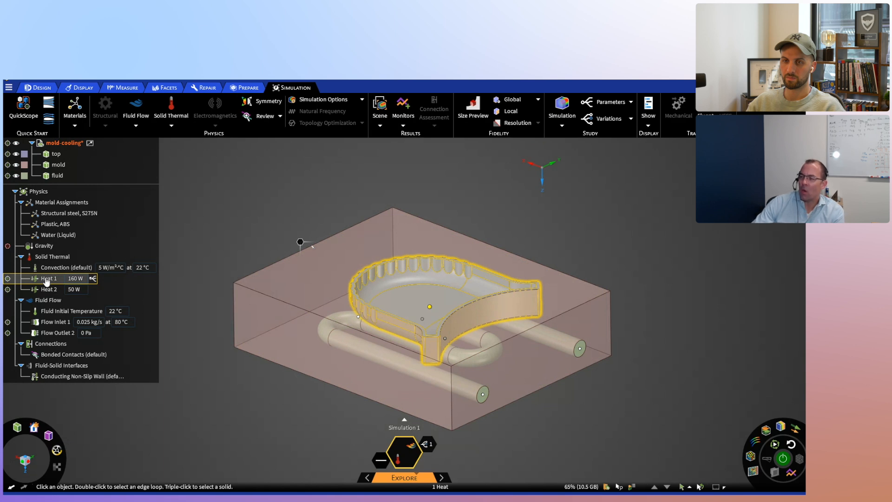
click(50, 289)
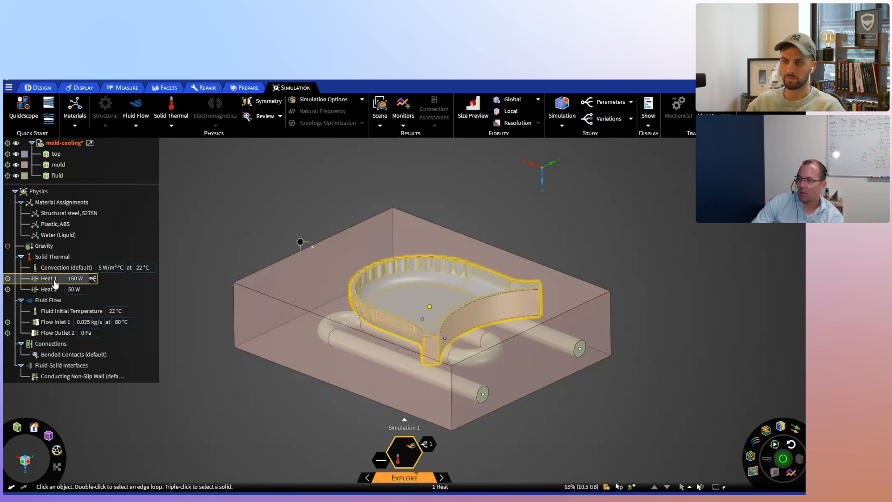
- Inspect the flow outlet, the default bonded contacts and the fluid-solid interface with its conducting non-slip wall
middle_drag(207, 377, 206, 364)
shift+middle_drag(225, 395, 224, 373)
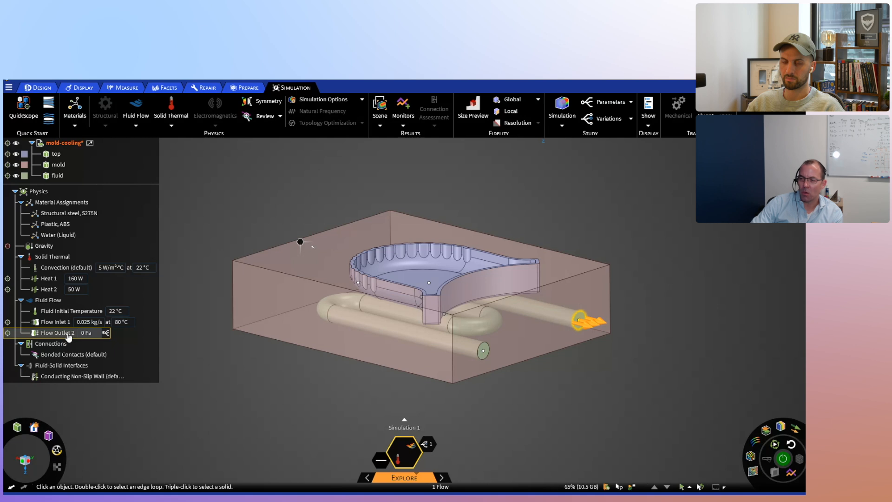
click(64, 358)
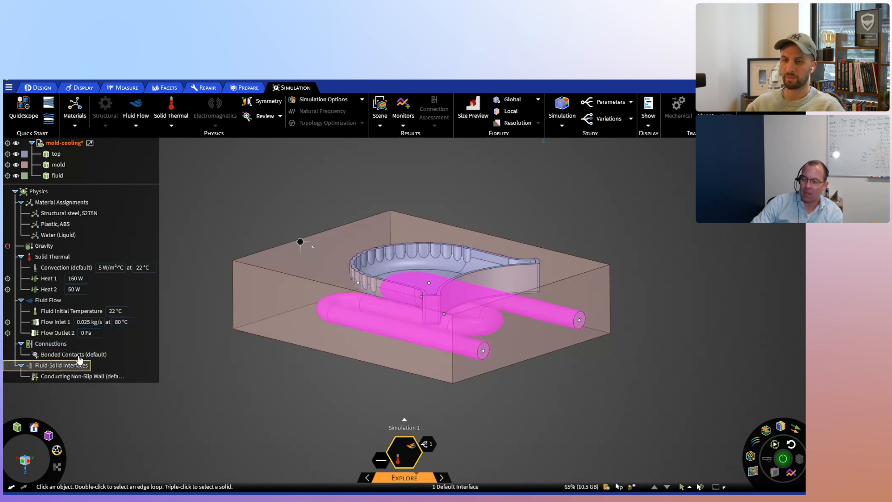
middle_drag(205, 370, 243, 385)
click(86, 355)
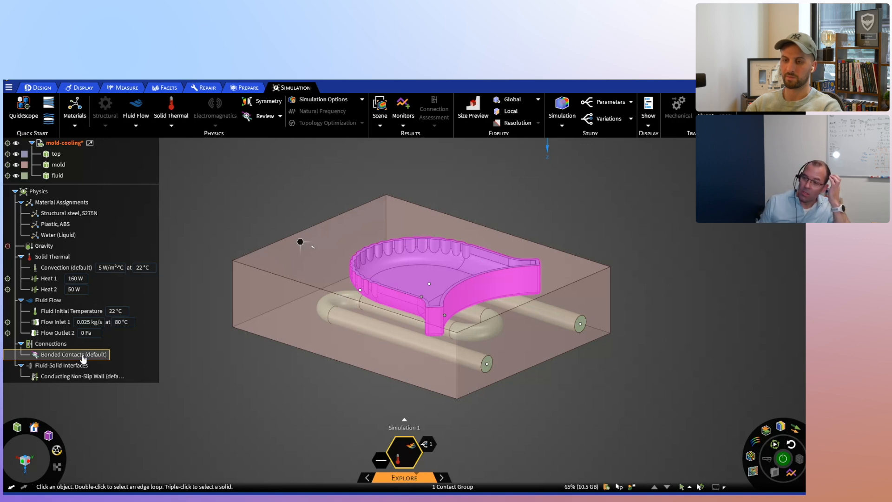
click(83, 366)
click(95, 378)
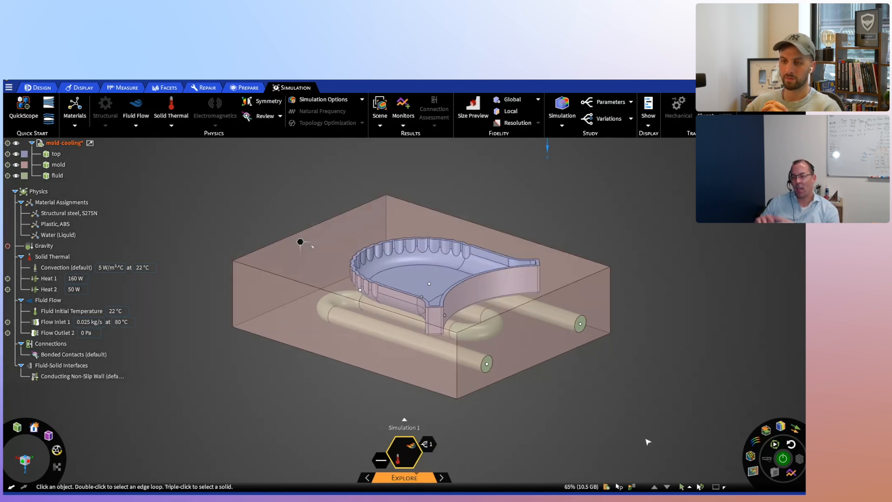
- Solve the thermal-fluid simulation in the Explore stage to get the temperature result
click(784, 460)
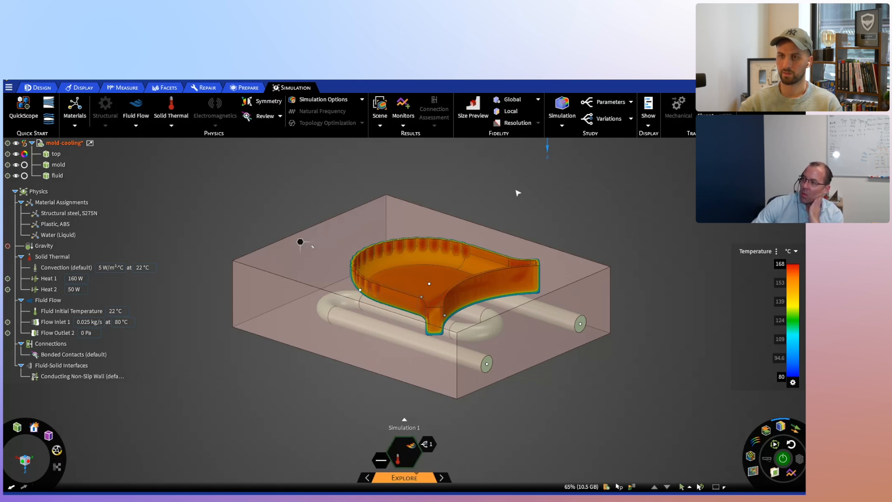
- Turn on Size Preview and check the local element size on the mold's upper face and the Explore fidelity setting
click(474, 115)
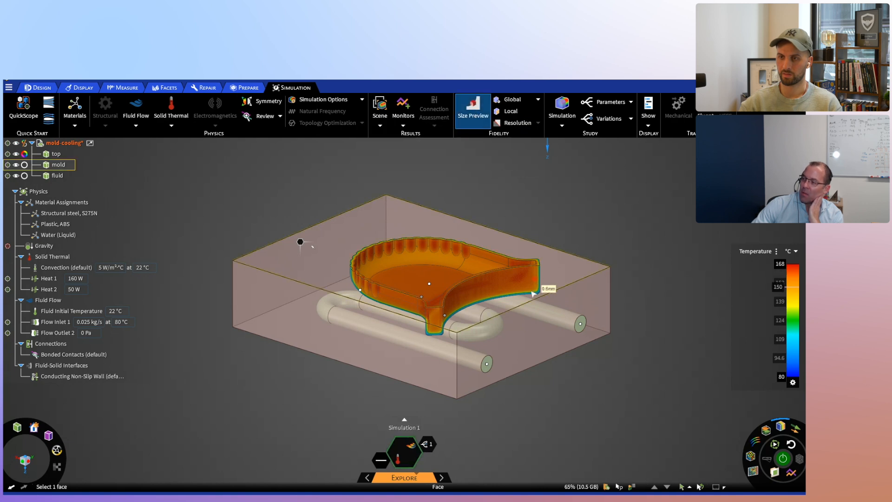
scroll(524, 315, up, 3)
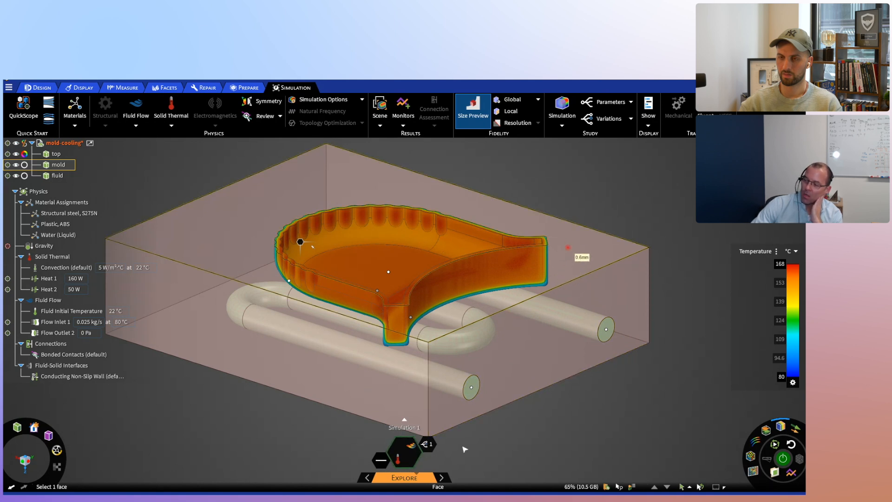
mouse_move(407, 481)
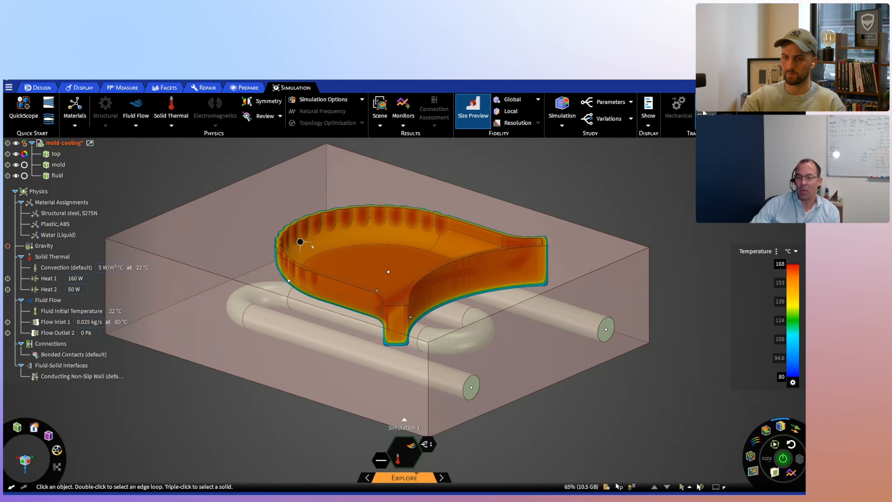
mouse_move(452, 482)
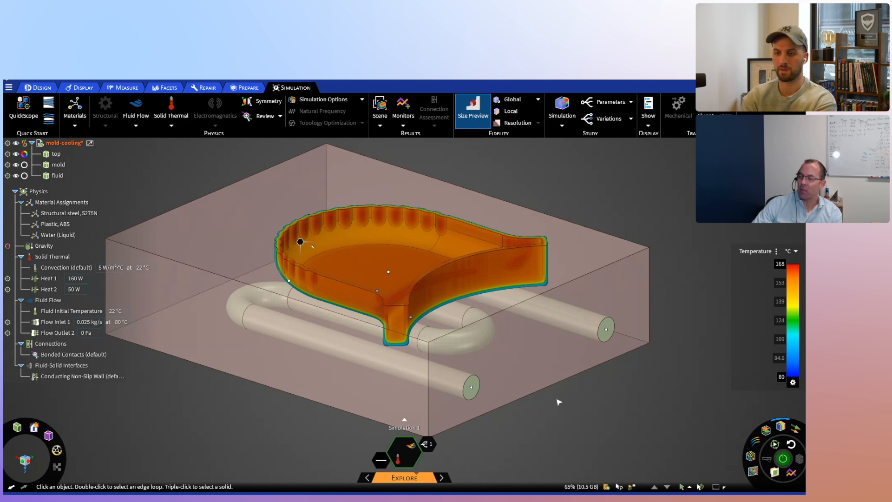
mouse_move(400, 478)
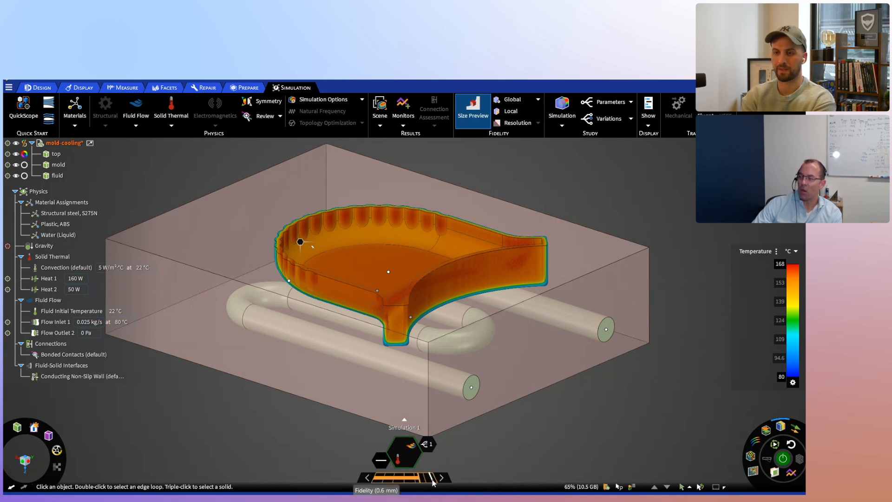
- Check the local element size on the cooling channel's flow inlet and flow outlet faces
mouse_move(473, 377)
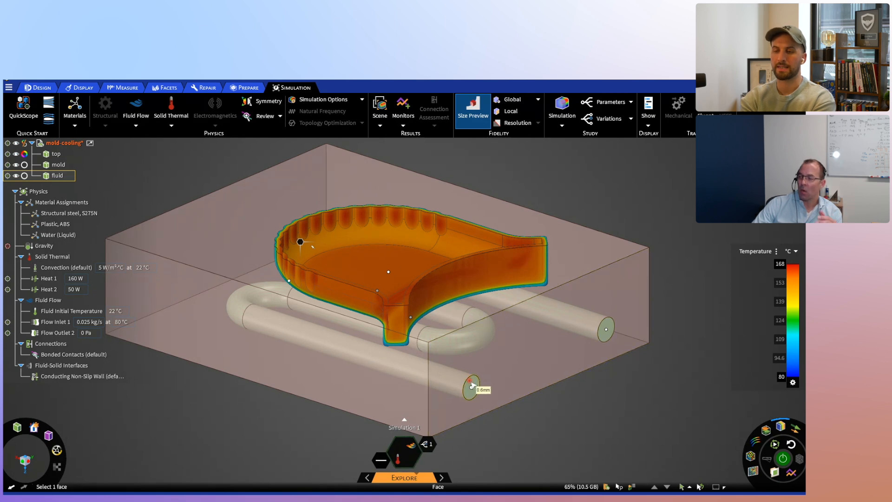
click(472, 386)
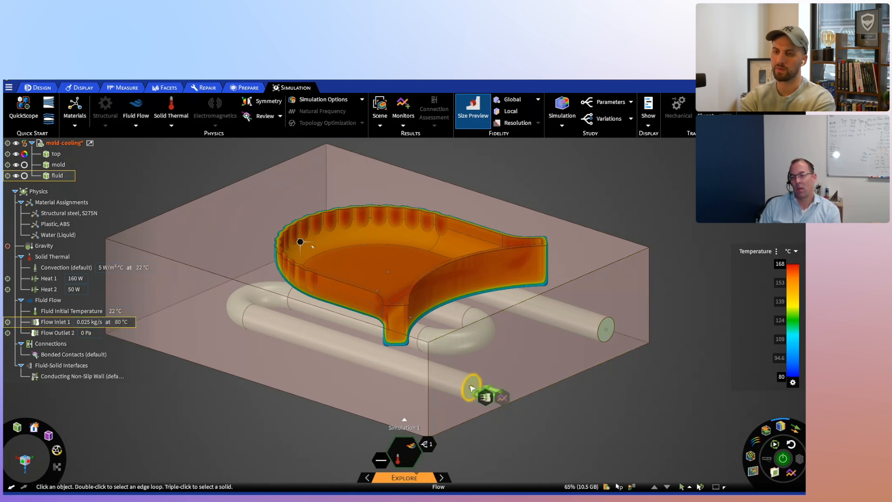
click(560, 403)
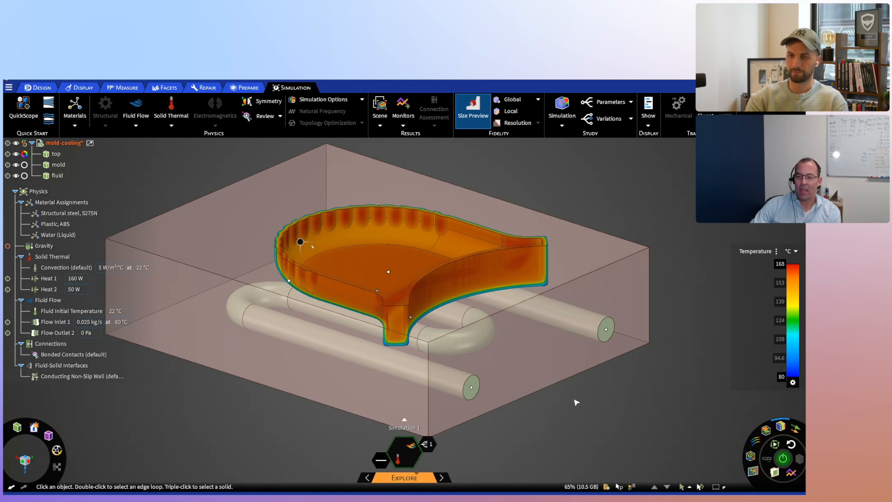
click(608, 331)
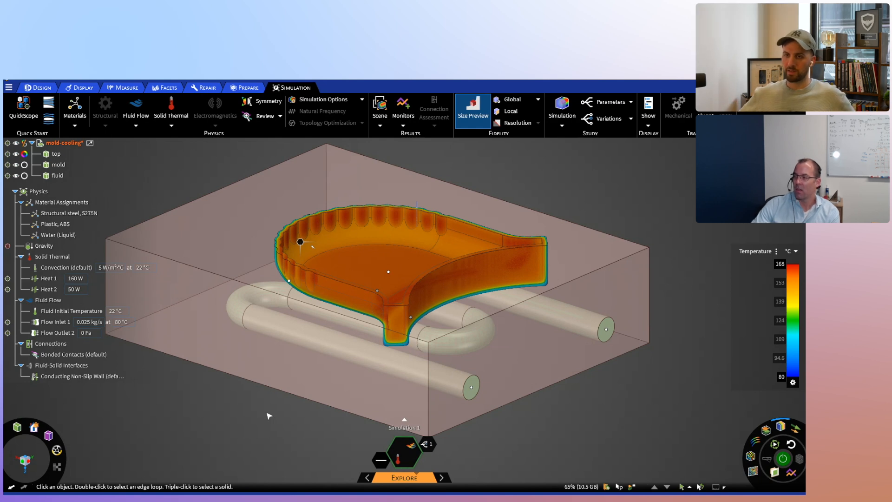
- Start the Explore solver again on the mold-cooling model
click(175, 291)
click(553, 455)
middle_drag(553, 456, 458, 391)
scroll(458, 390, up, 2)
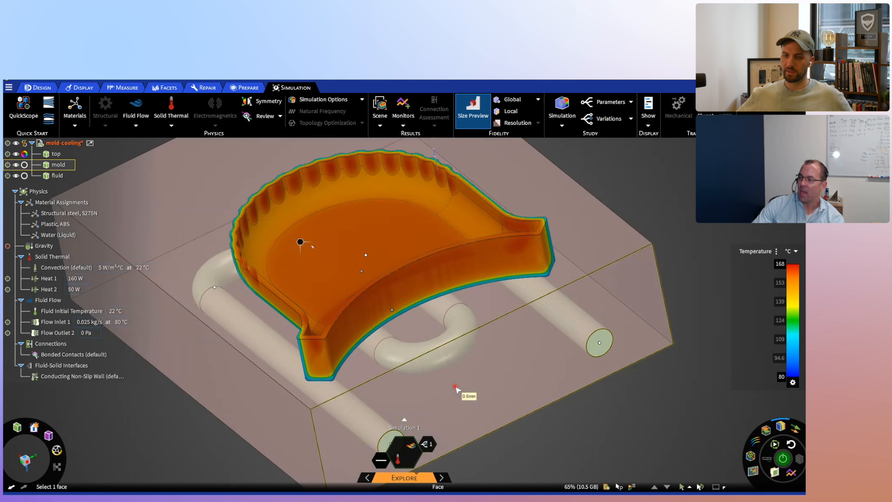
scroll(455, 387, down, 5)
middle_drag(456, 329, 467, 379)
scroll(467, 379, down, 4)
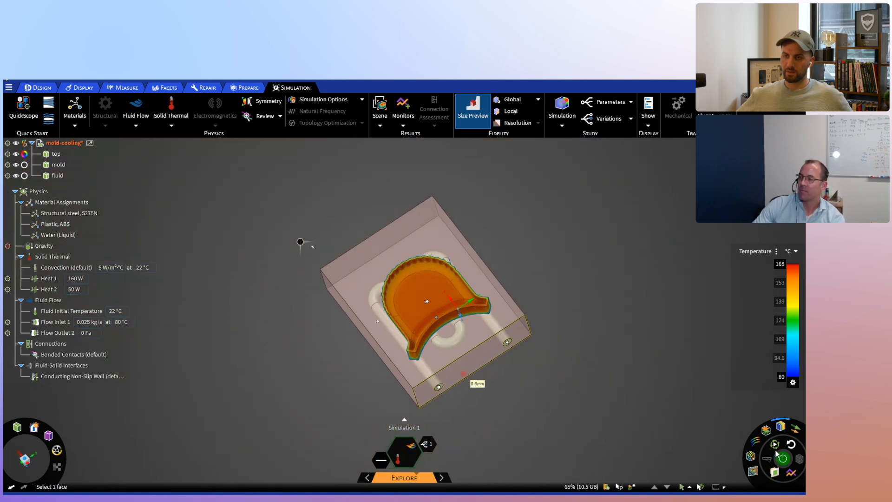
click(783, 459)
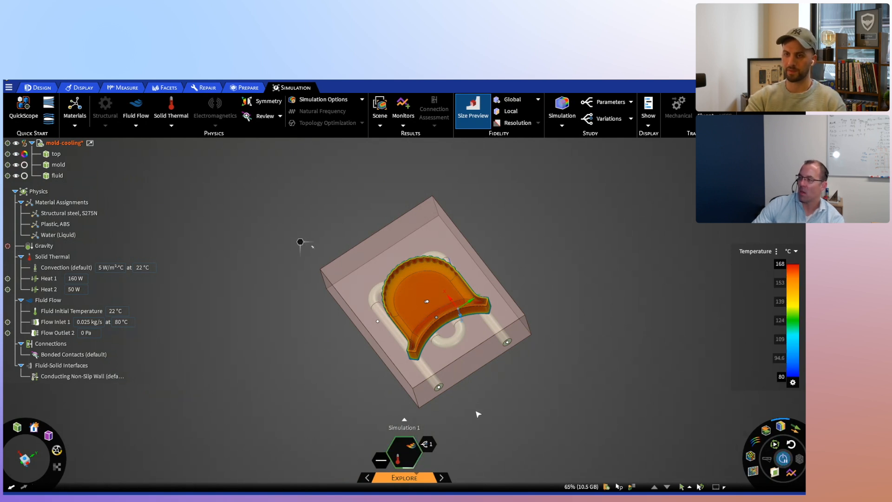
- Show the temperature results on the mold and fluid bodies alongside the molded part
middle_drag(484, 389, 504, 367)
scroll(412, 340, up, 1)
middle_drag(413, 340, 410, 319)
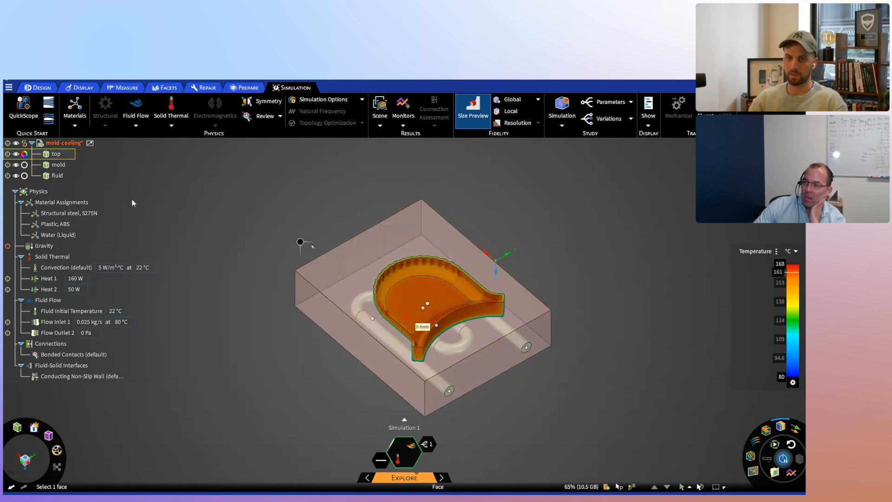
click(30, 166)
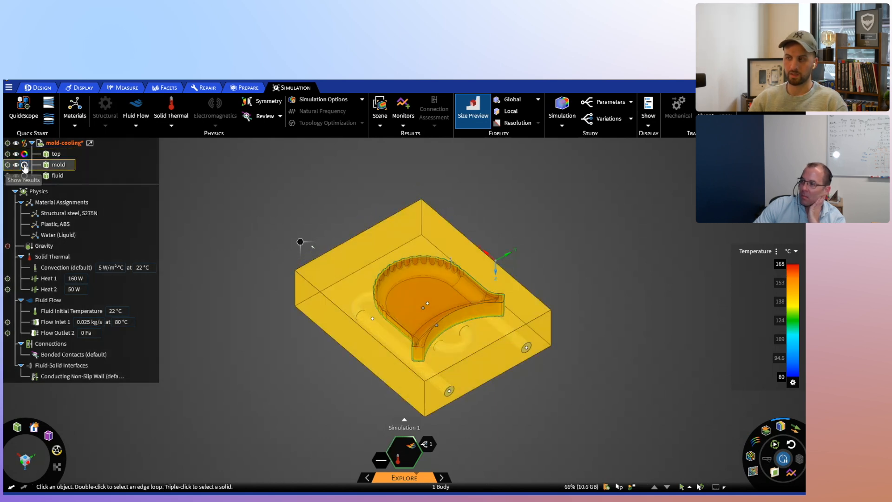
click(24, 165)
click(24, 176)
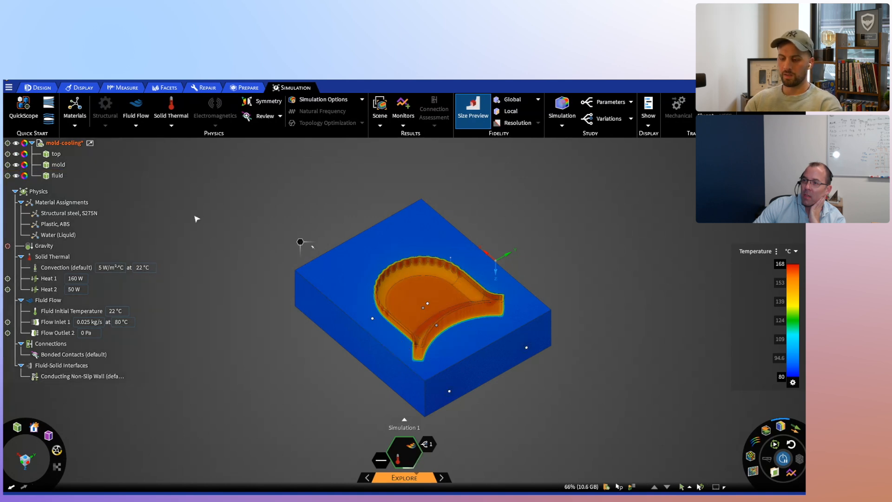
- Hide the temperature results on the mold body and keep those of the fluid channel displayed
middle_drag(197, 219, 191, 199)
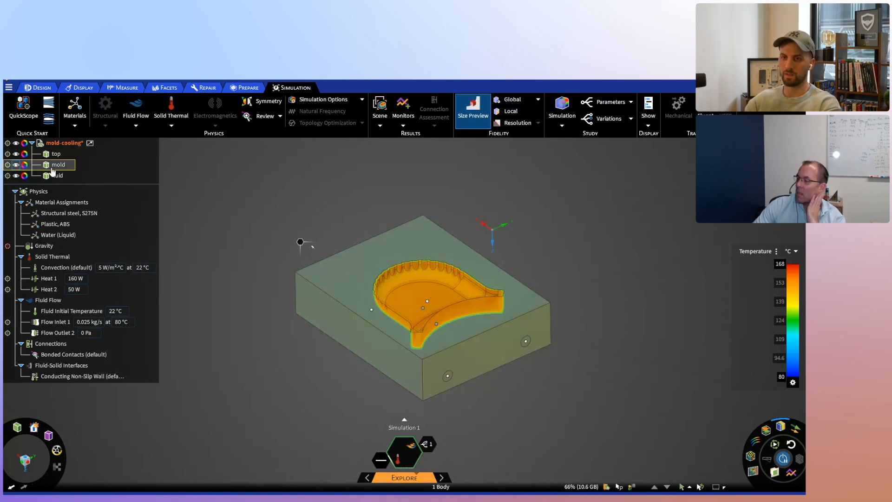
click(24, 165)
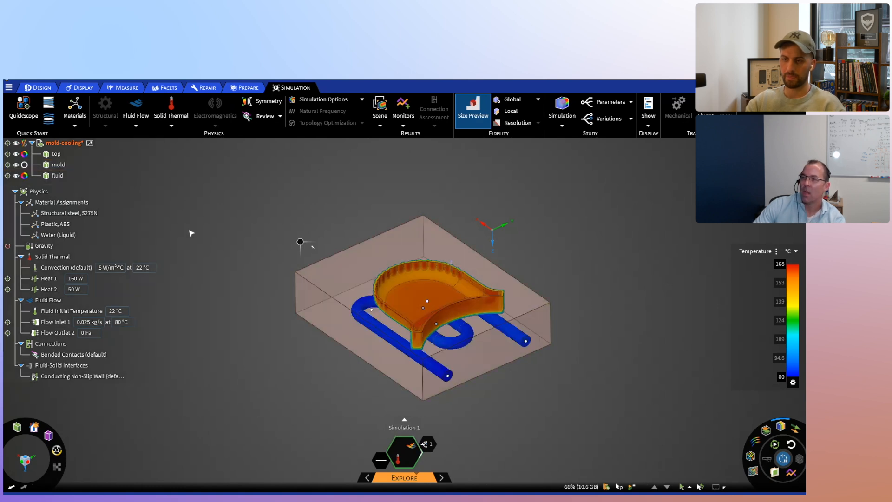
scroll(424, 366, up, 3)
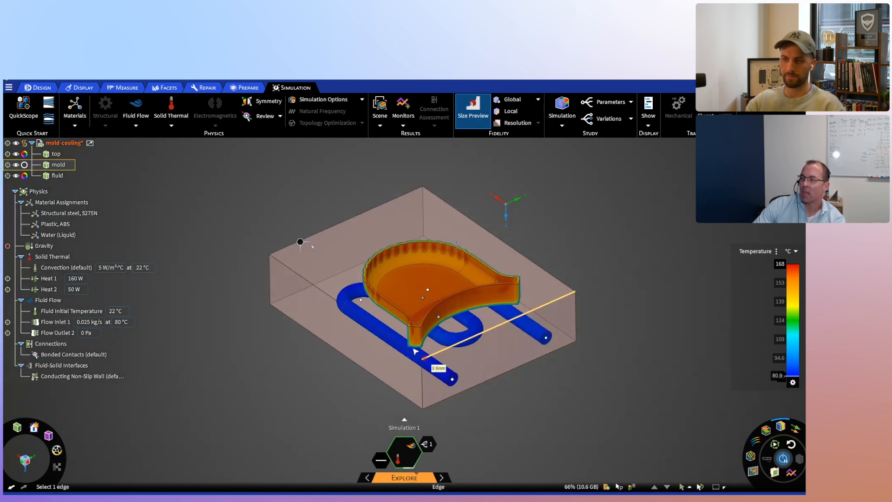
click(24, 176)
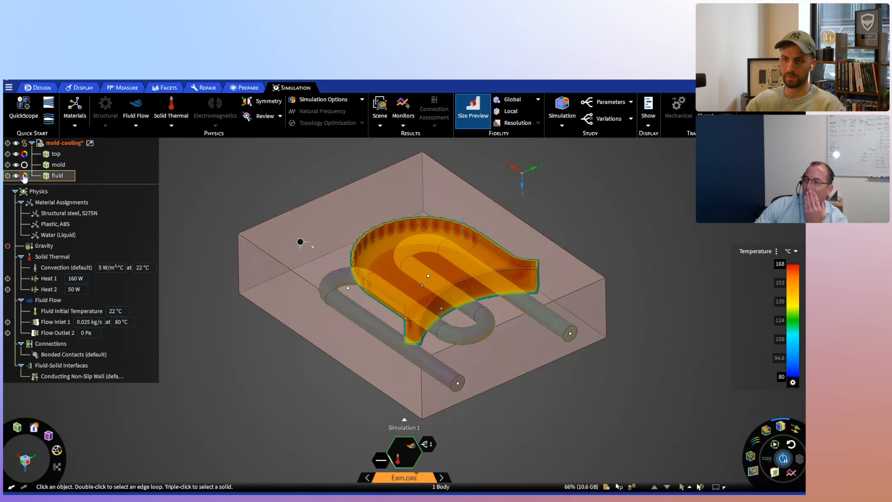
click(24, 175)
shift+middle_drag(263, 194, 269, 191)
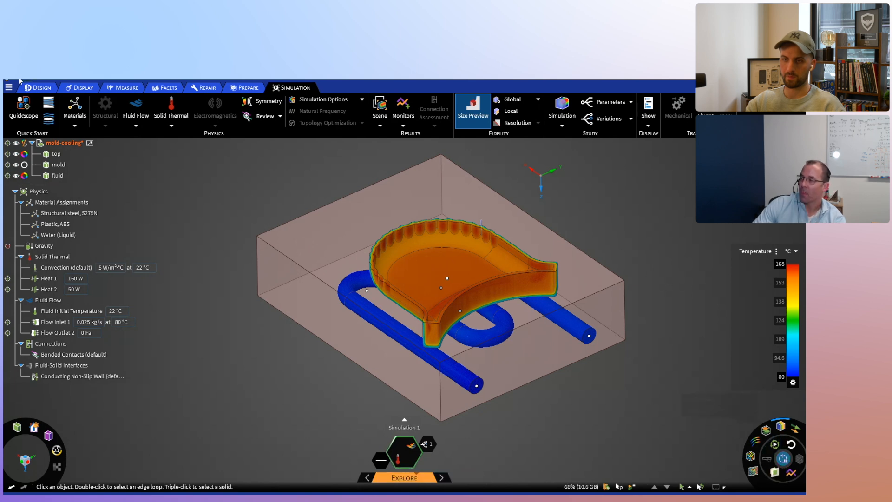
- Start the Move tool and examine the cooling channel's layout beneath the molded part from above and at an angle
click(37, 87)
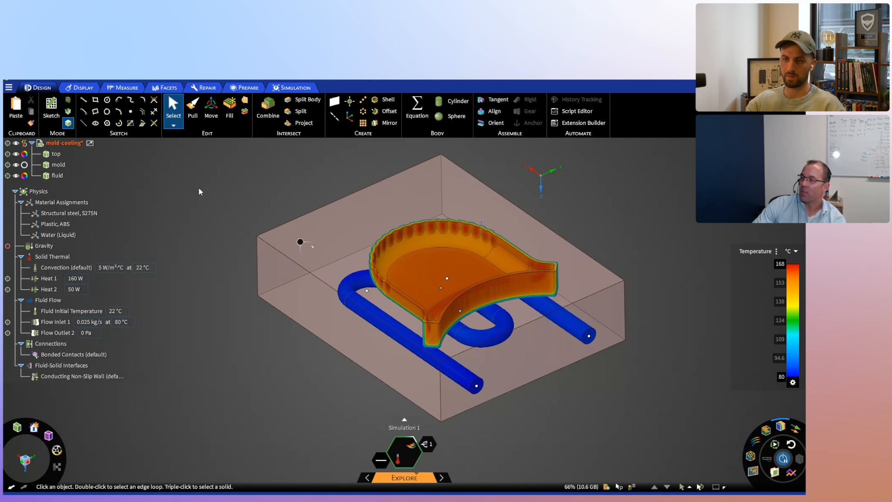
middle_drag(199, 189, 462, 291)
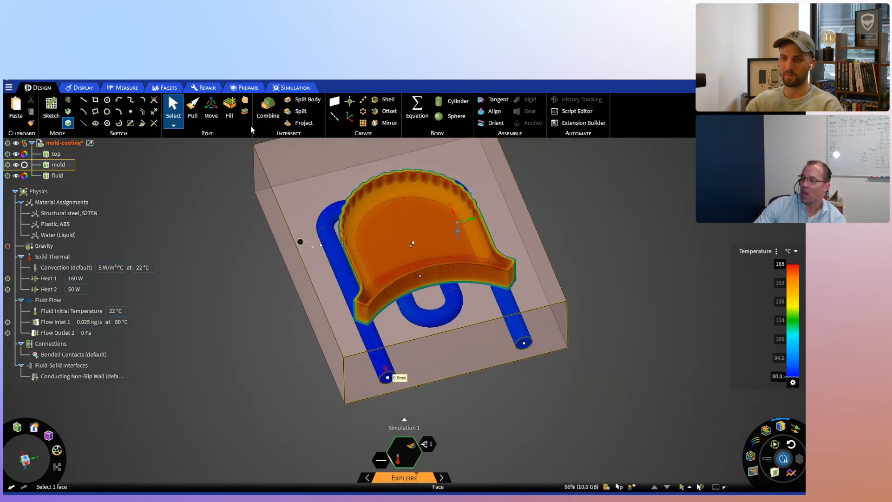
scroll(442, 319, up, 2)
middle_drag(444, 332, 443, 320)
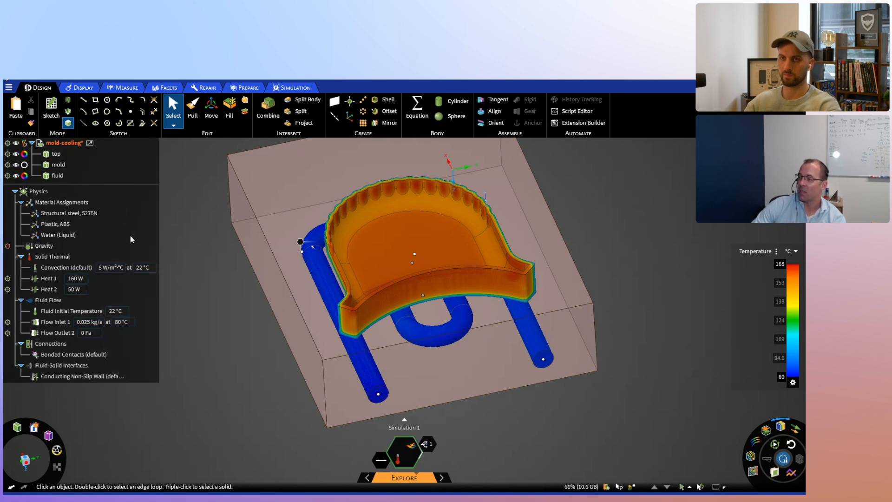
click(210, 107)
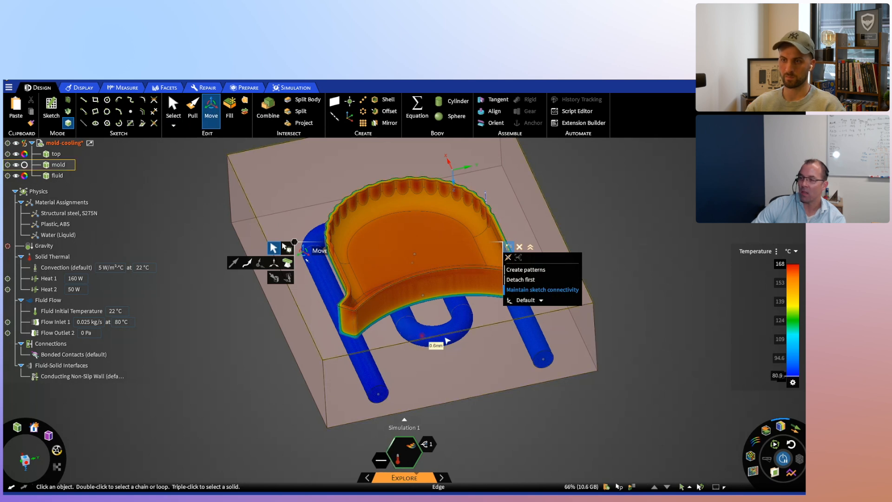
middle_drag(471, 373, 477, 422)
click(25, 460)
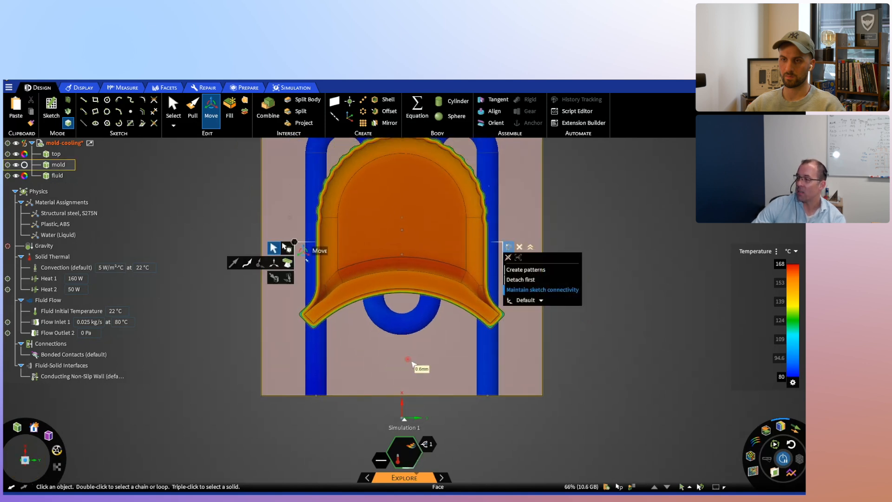
shift+middle_drag(413, 357, 415, 376)
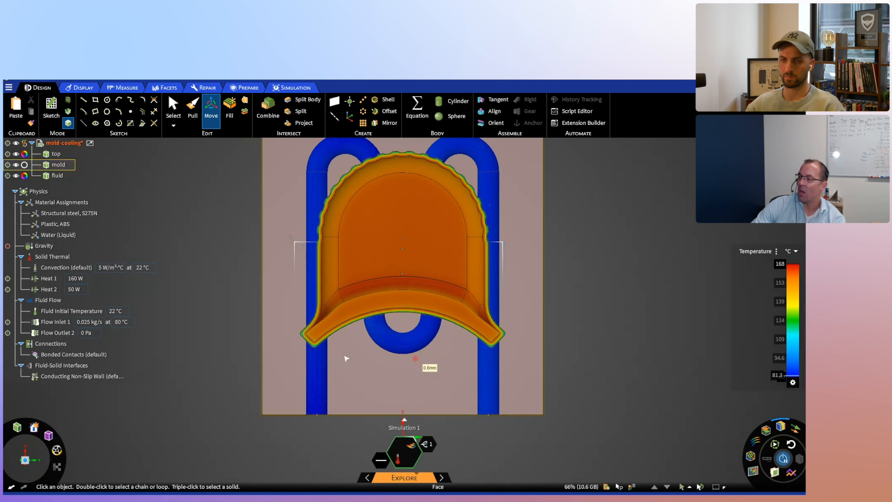
middle_drag(434, 384, 431, 315)
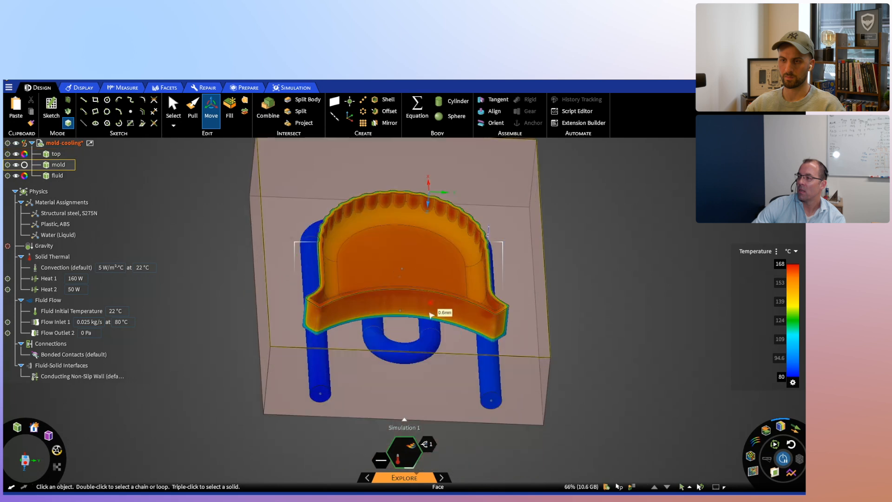
scroll(426, 353, down, 5)
middle_drag(426, 360, 370, 353)
scroll(423, 371, down, 3)
scroll(426, 367, up, 4)
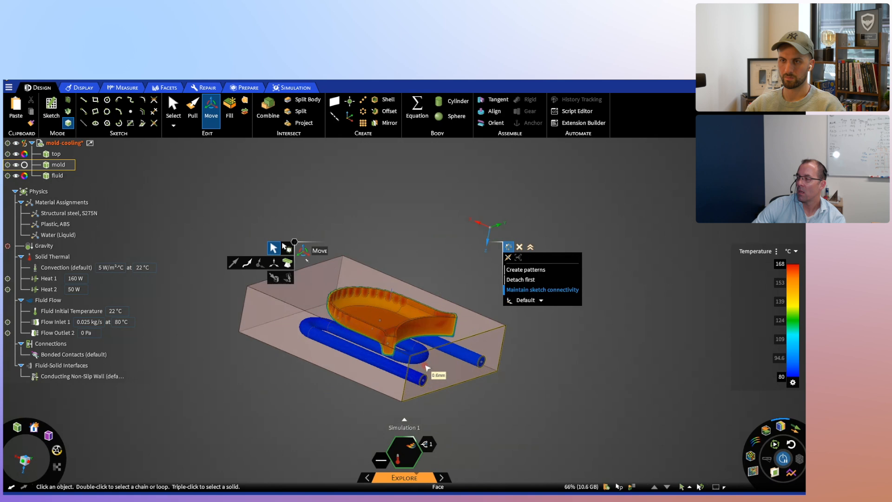
scroll(426, 367, up, 5)
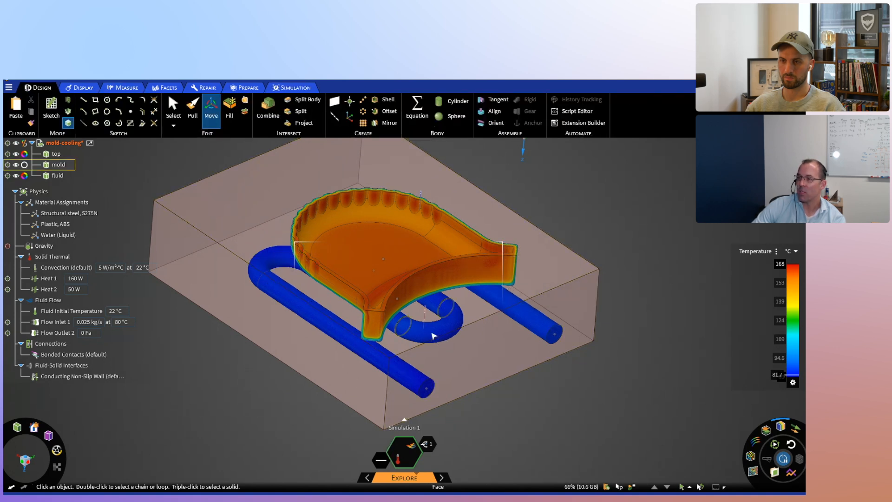
- Move the cooling channel's middle U-bend about 13.47 mm along its legs towards the inlet and outlet ends
click(433, 335)
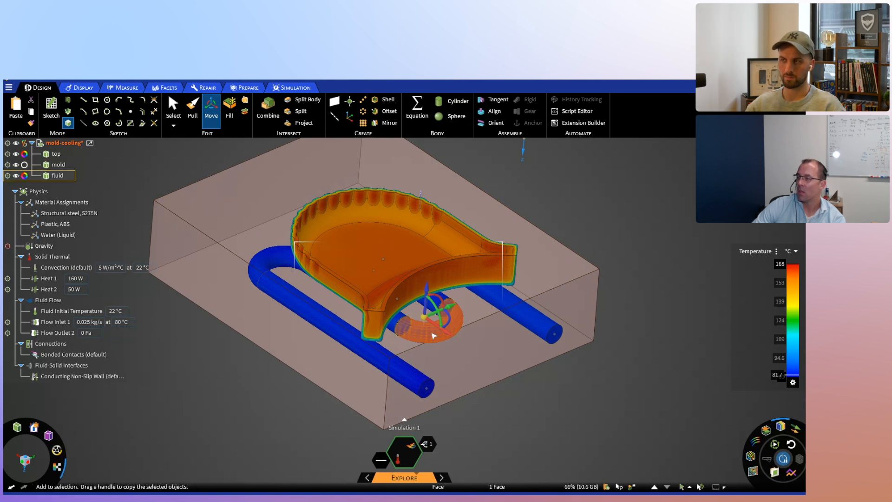
ctrl+scroll(433, 335, down, 1)
ctrl+scroll(433, 335, up, 1)
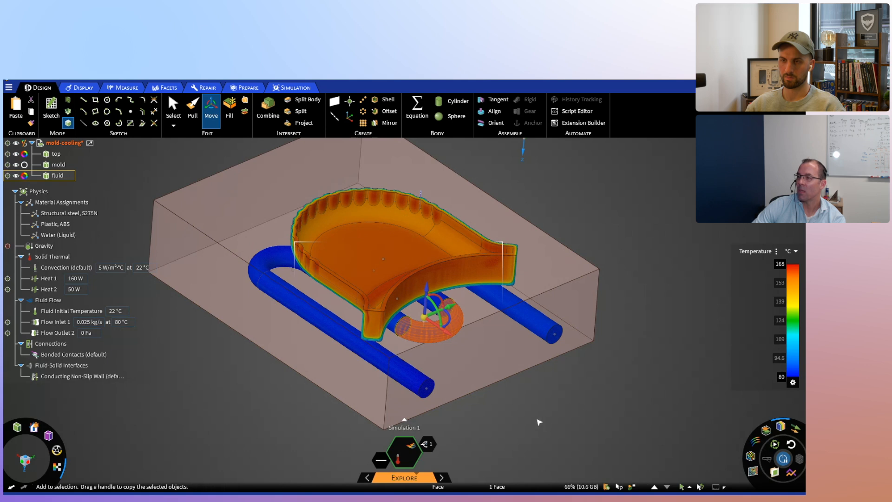
click(538, 421)
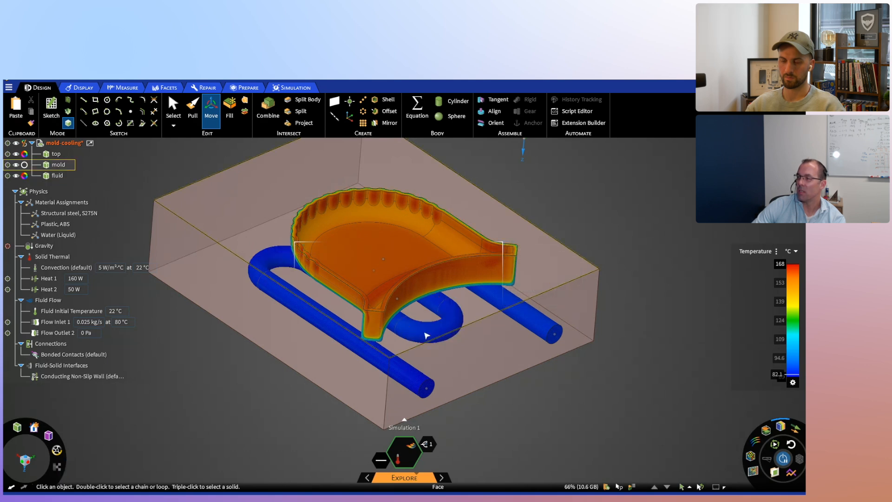
ctrl+click(426, 335)
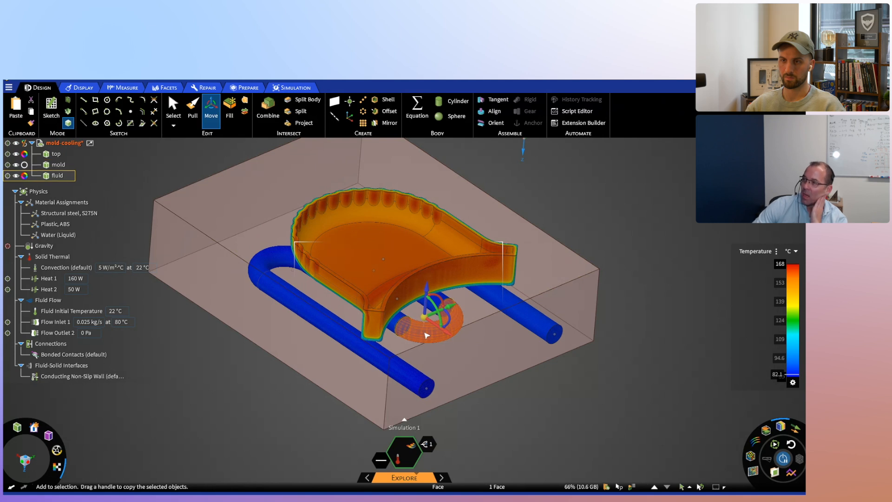
ctrl+click(426, 335)
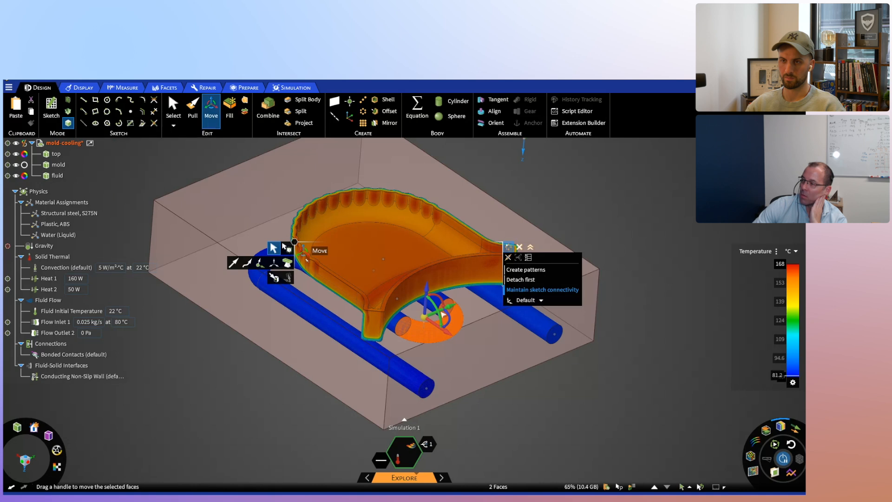
middle_drag(501, 377, 498, 411)
drag(459, 335, 470, 348)
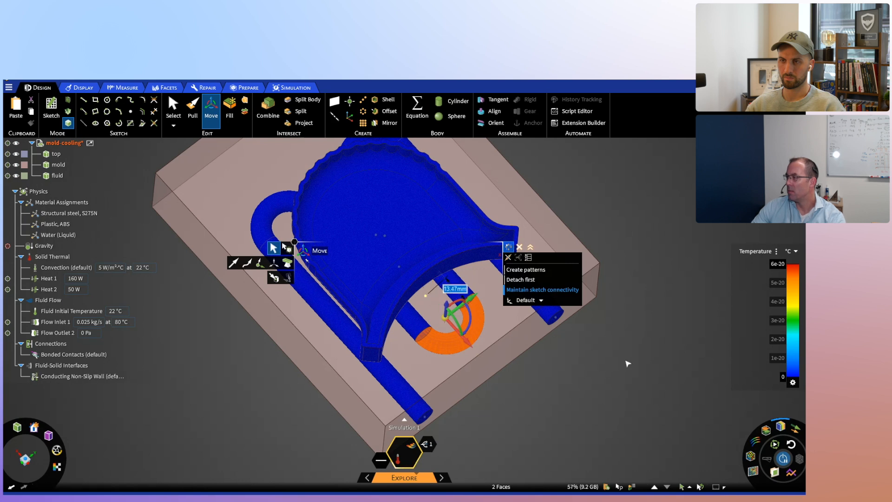
click(626, 361)
key(Escape)
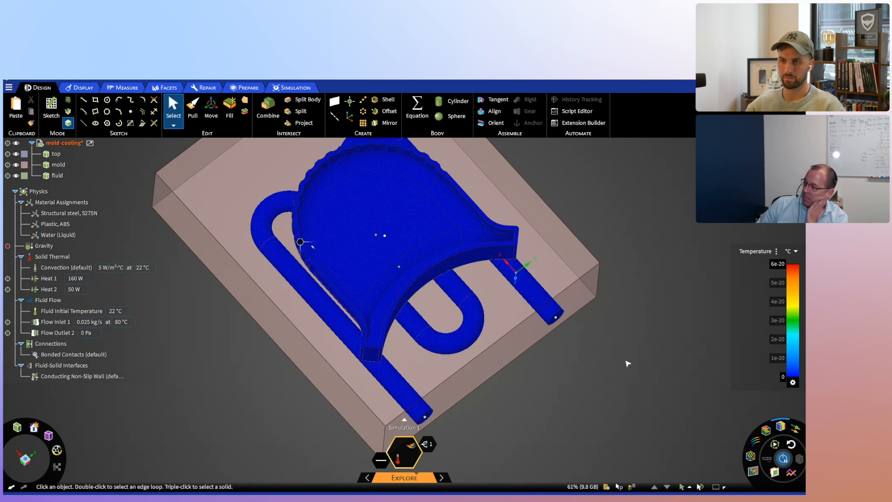
middle_drag(599, 389, 598, 349)
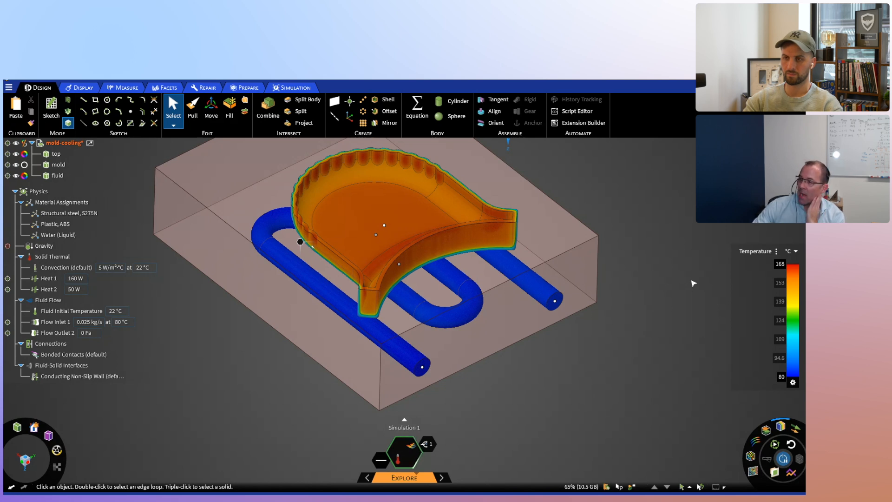
- Switch to Task Manager and view the GPU performance during the live solve
right_click(695, 493)
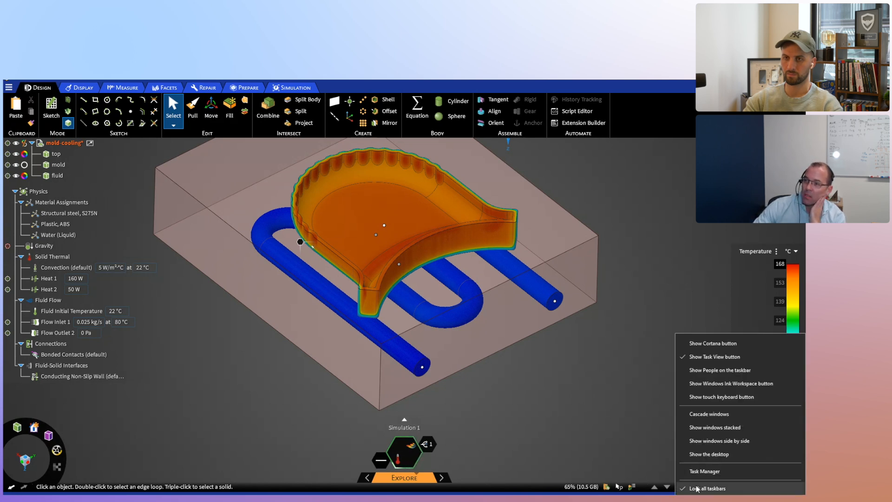
click(705, 472)
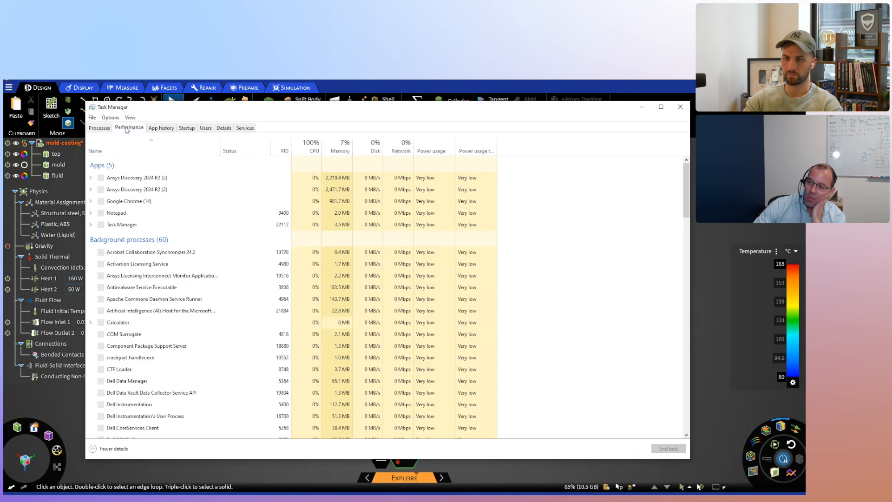
click(129, 128)
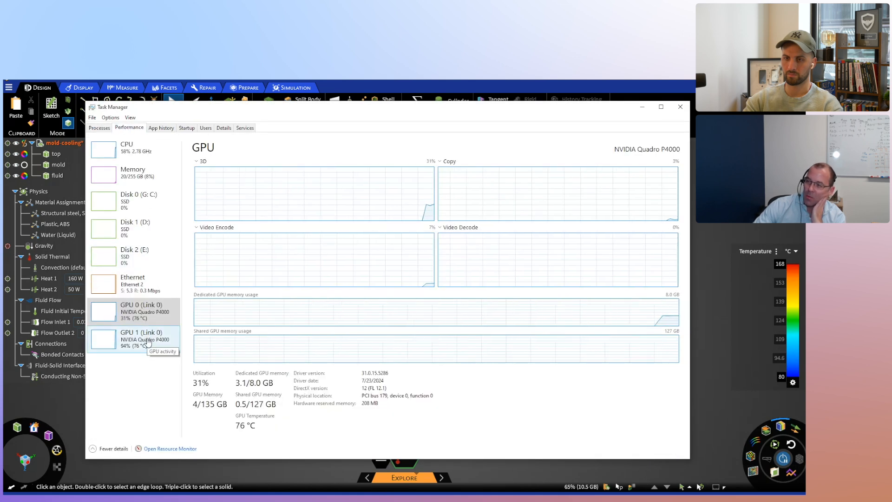
- Close Task Manager, view the mold temperature results at an angle, and return to the Model stage
drag(301, 107, 316, 105)
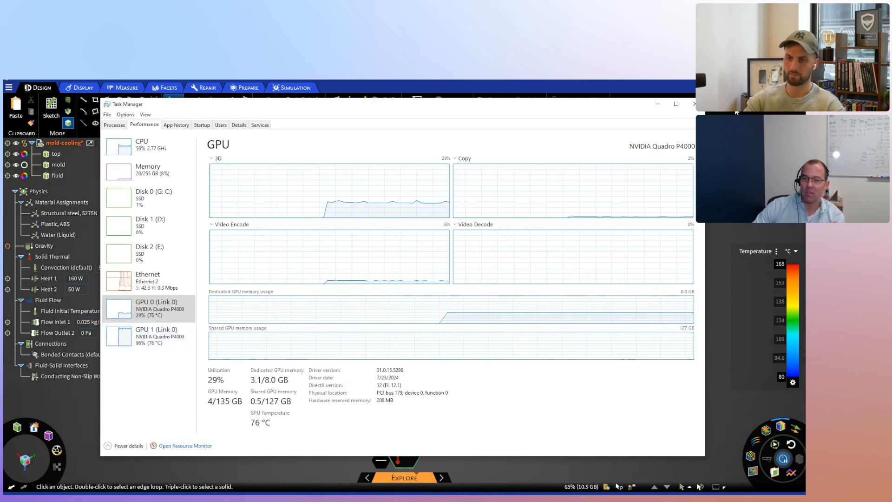
click(694, 103)
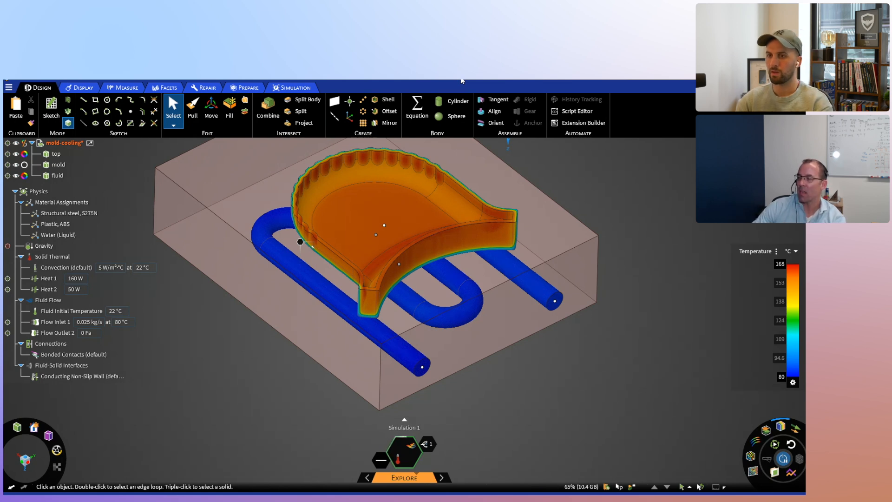
middle_drag(574, 335, 534, 347)
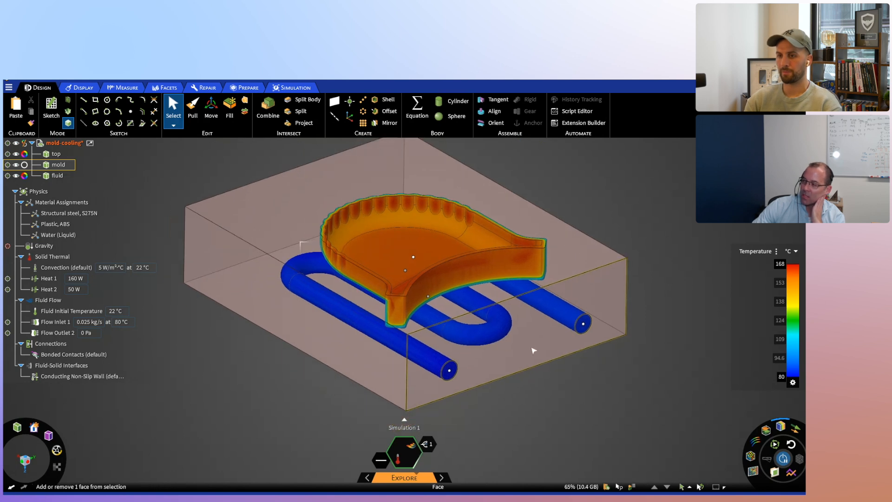
click(730, 450)
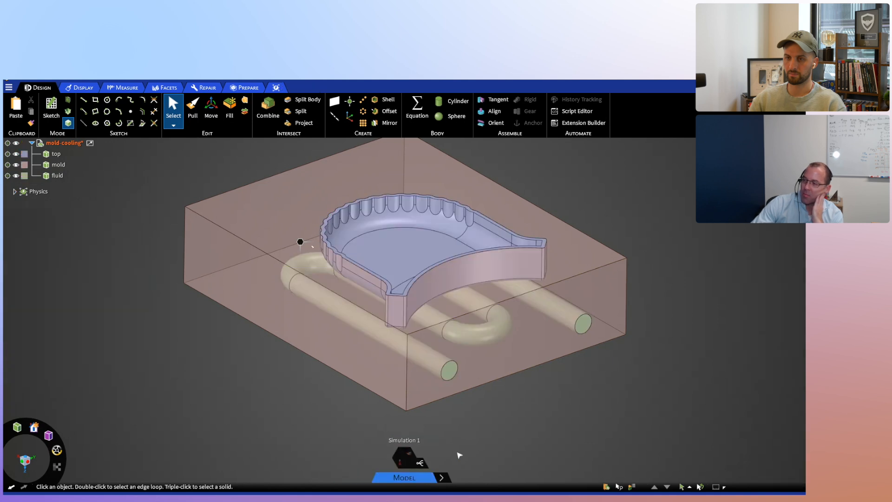
- Open the study parameters in a separate, smaller window beside a top view of the mold
click(421, 464)
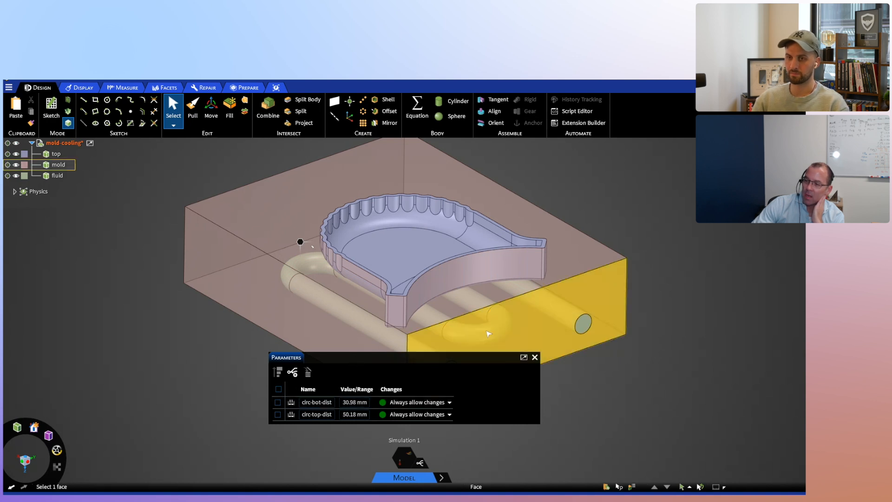
middle_drag(515, 307, 479, 336)
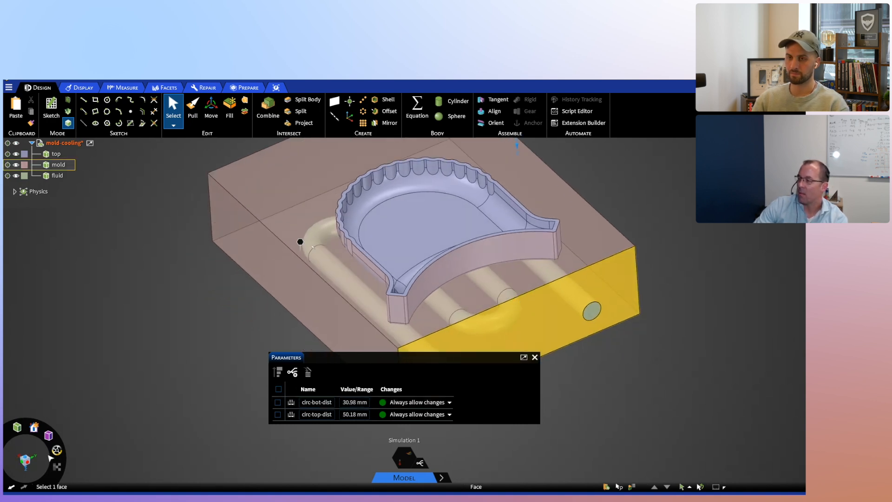
click(25, 458)
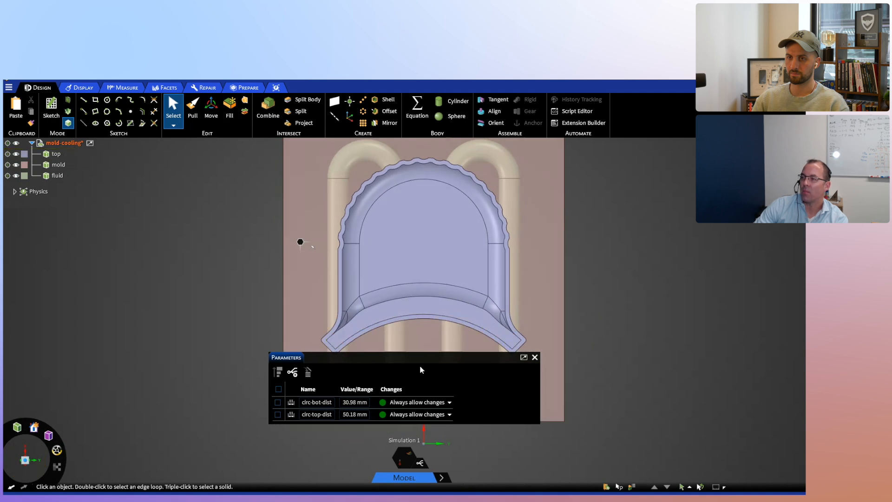
click(524, 357)
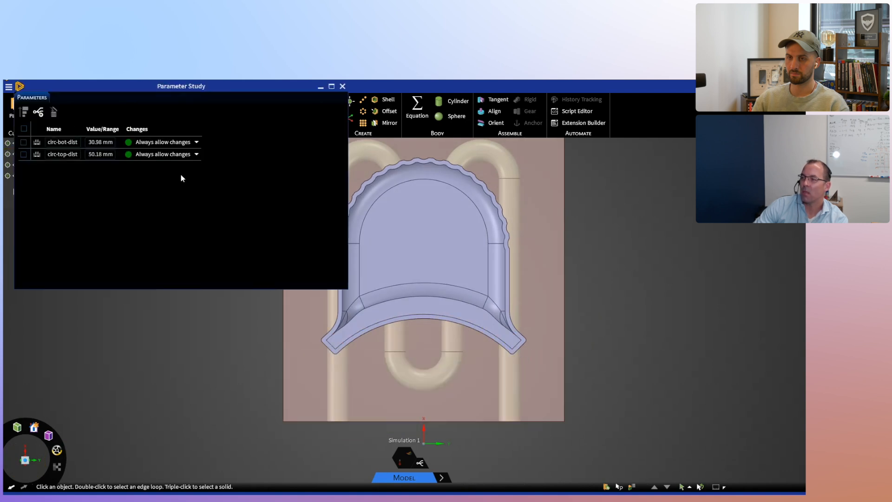
click(351, 300)
drag(346, 289, 225, 181)
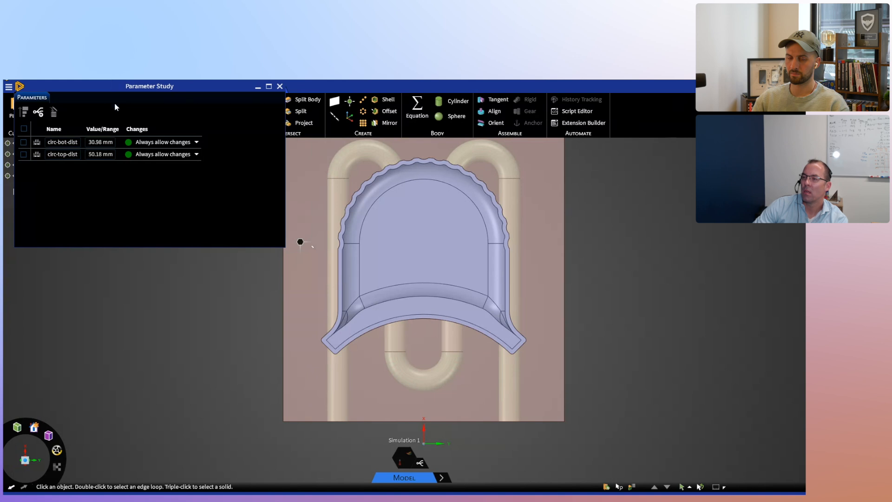
drag(70, 93, 66, 234)
- Examine which cooling channel bends the circ-top-dist and circ-bot-dist parameters control, and close the parameter window
click(58, 298)
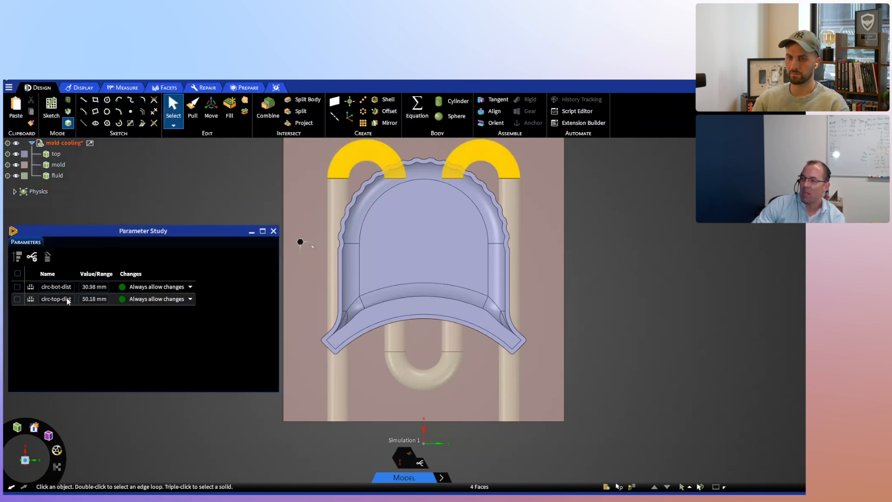
click(53, 287)
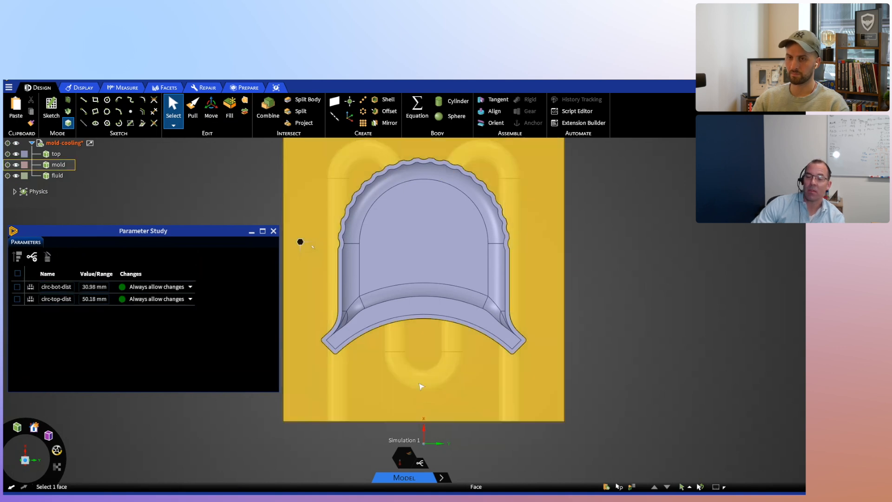
scroll(421, 386, down, 2)
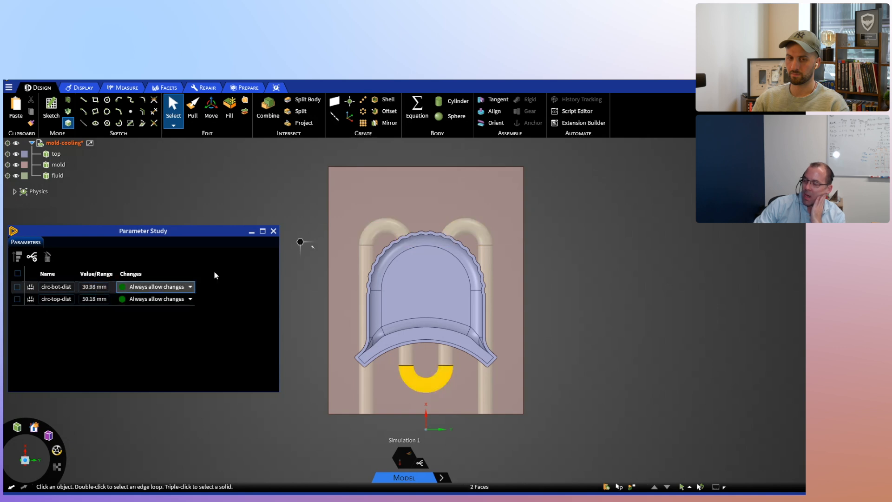
click(273, 231)
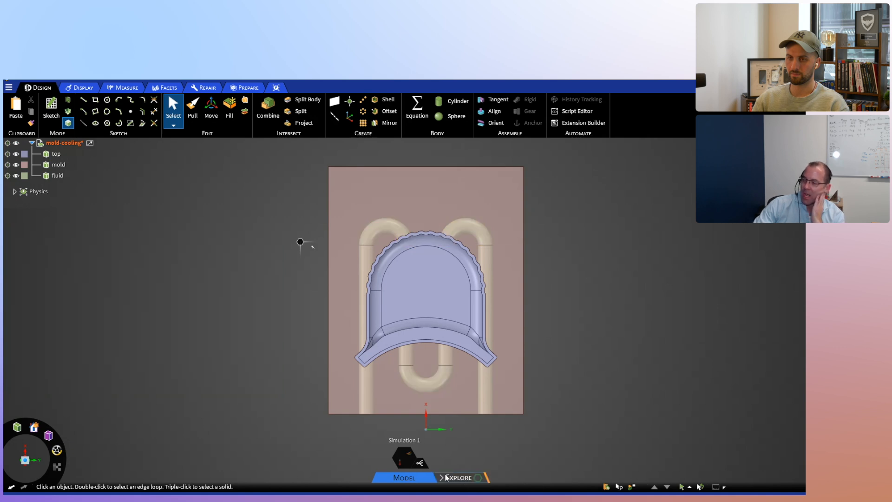
- Switch to the Explore stage, show the variations table in an enlarged window beside the model, and view DV1's outputs up to abs-max
click(456, 477)
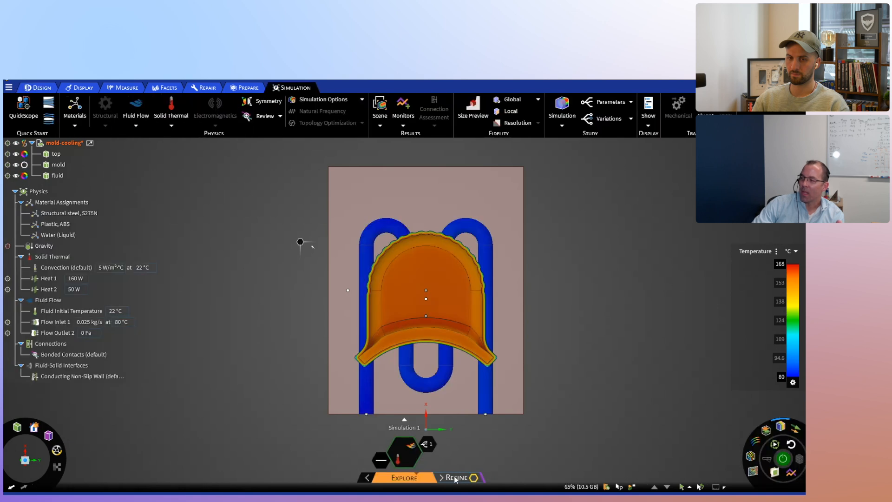
click(428, 446)
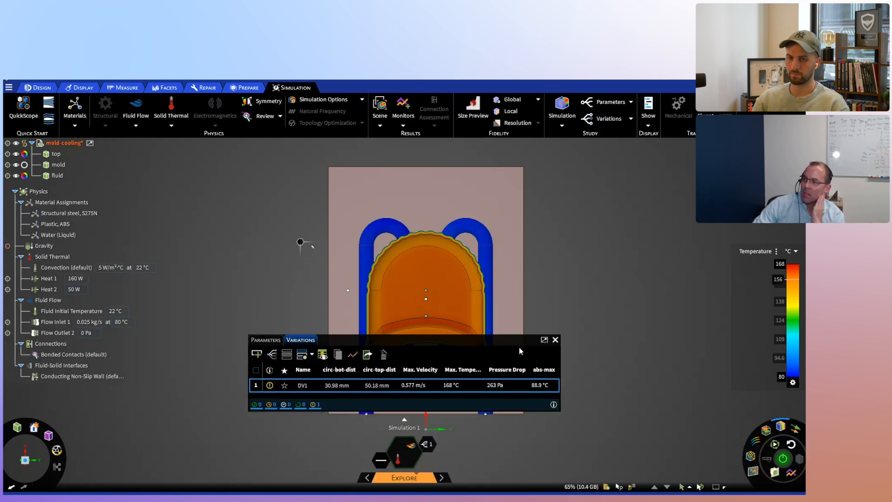
click(544, 341)
drag(149, 235, 674, 166)
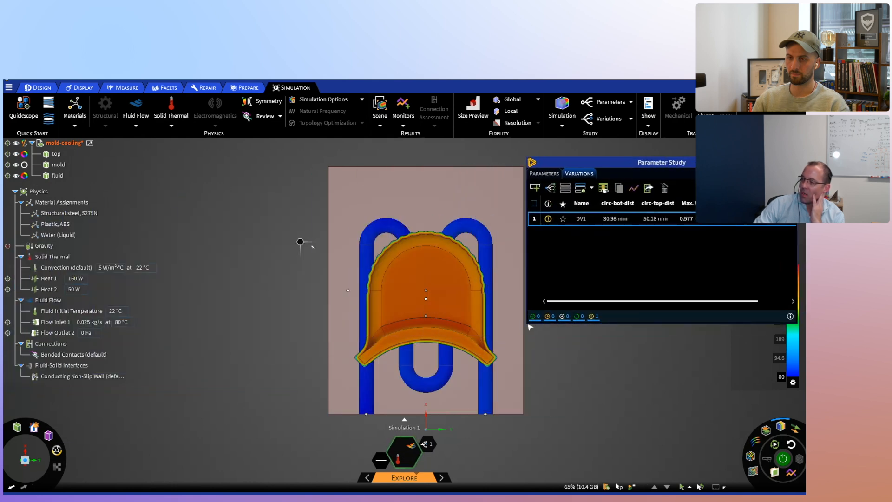
drag(527, 322, 527, 424)
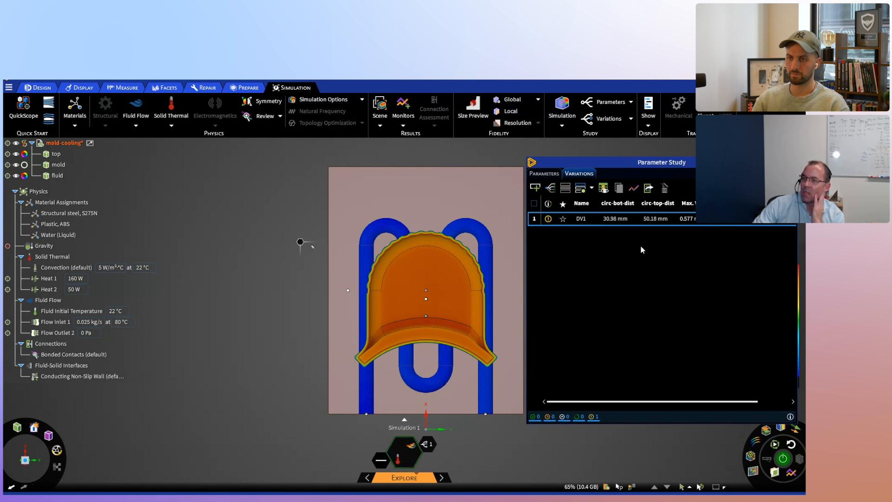
drag(633, 164, 124, 154)
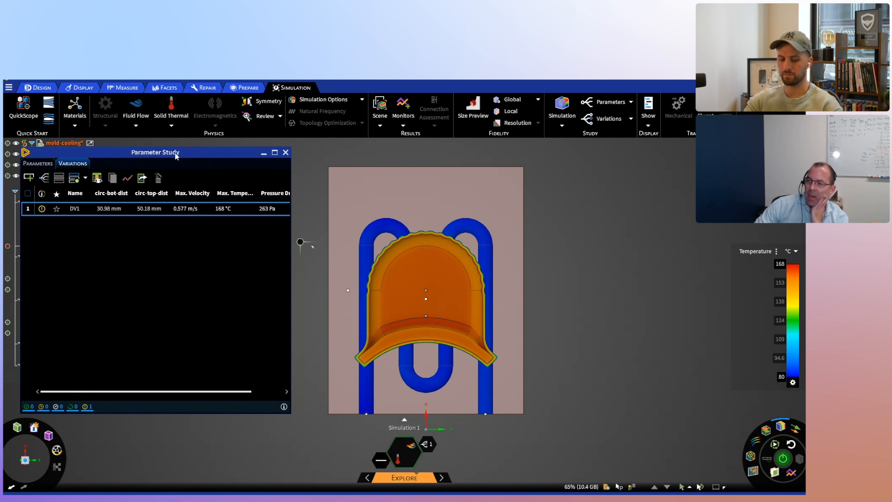
double_click(72, 208)
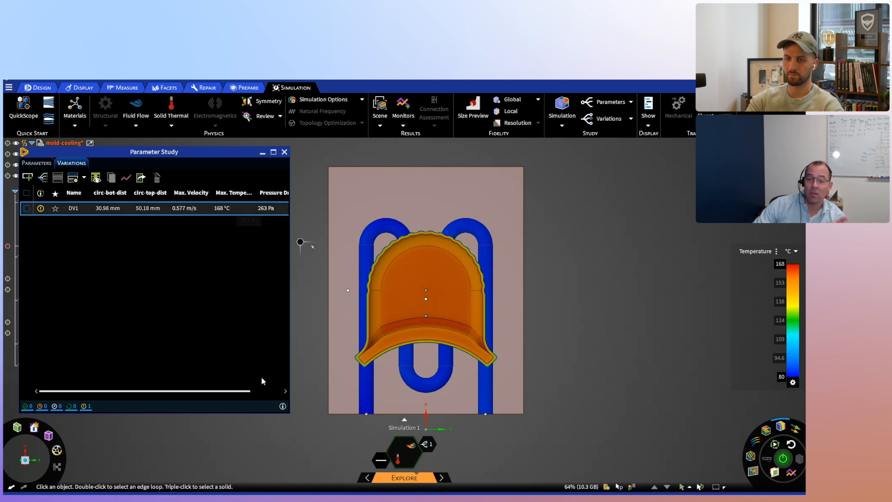
drag(252, 391, 283, 391)
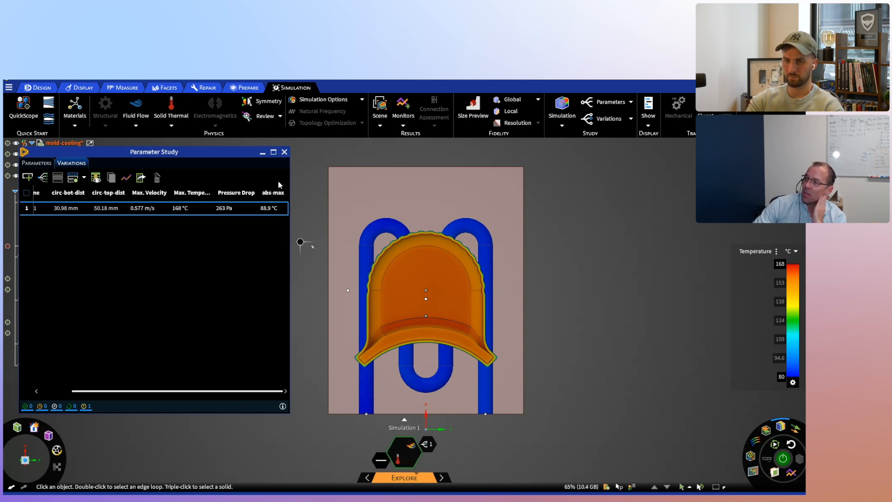
- Start a custom monitor and review the variables available for it
click(403, 124)
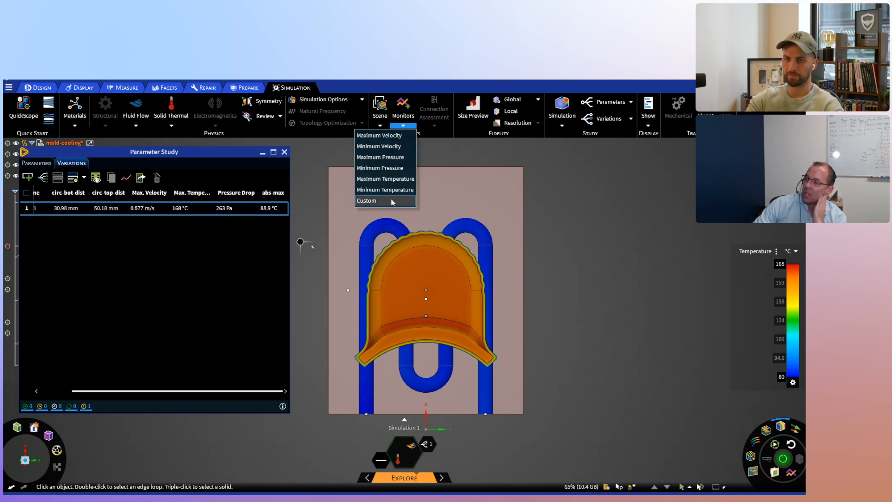
click(391, 201)
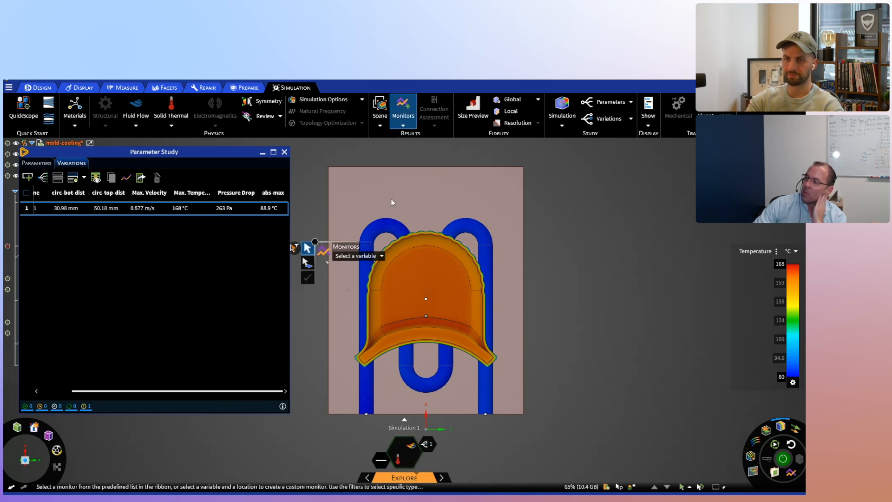
click(381, 256)
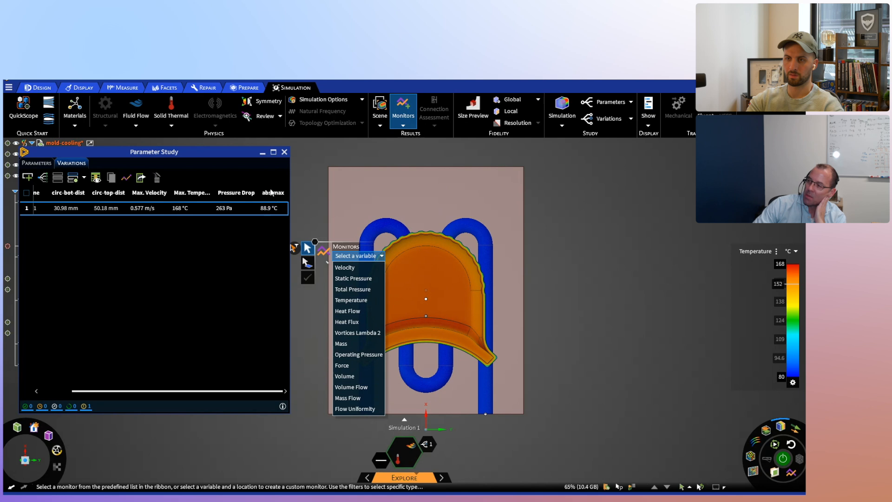
click(267, 176)
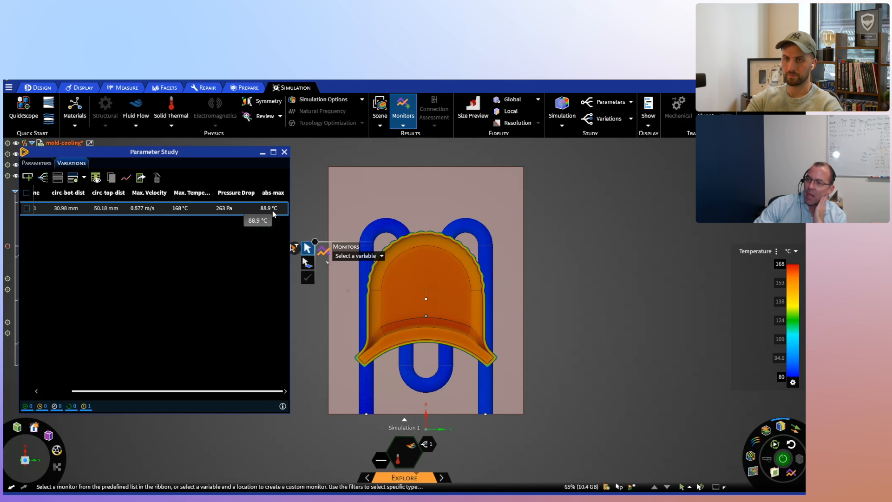
- Open the Defined Variations Generator beside the model and add the circ-bot-dist and circ-top-dist parameters
drag(118, 154, 120, 154)
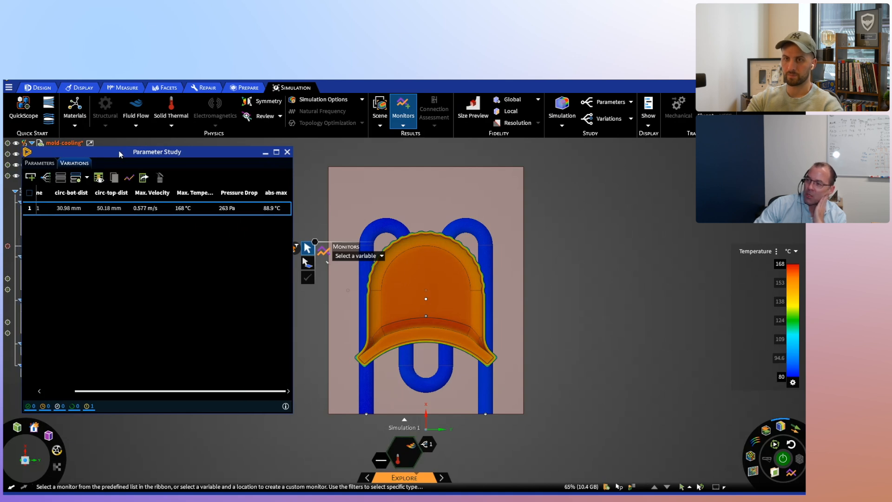
click(45, 177)
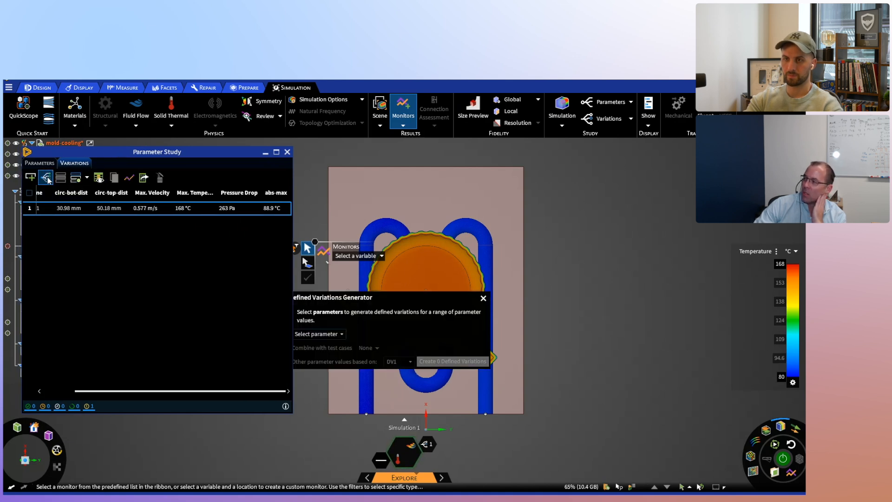
drag(359, 299, 583, 186)
click(562, 223)
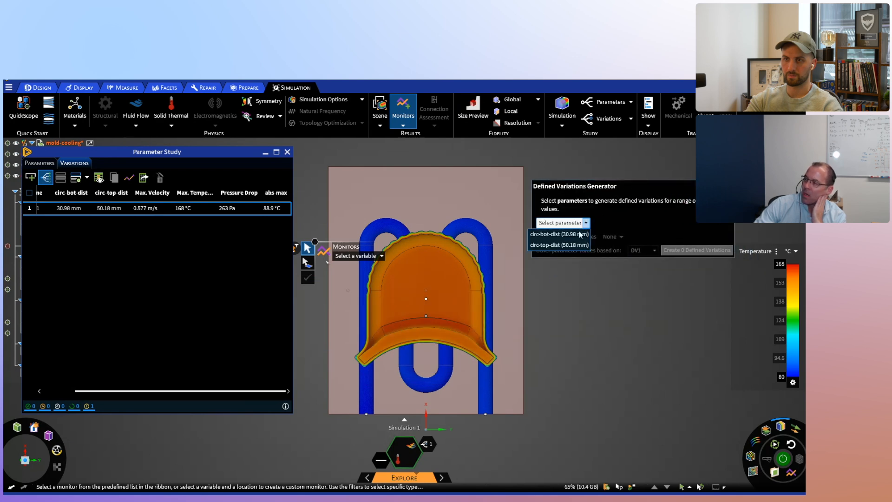
click(555, 237)
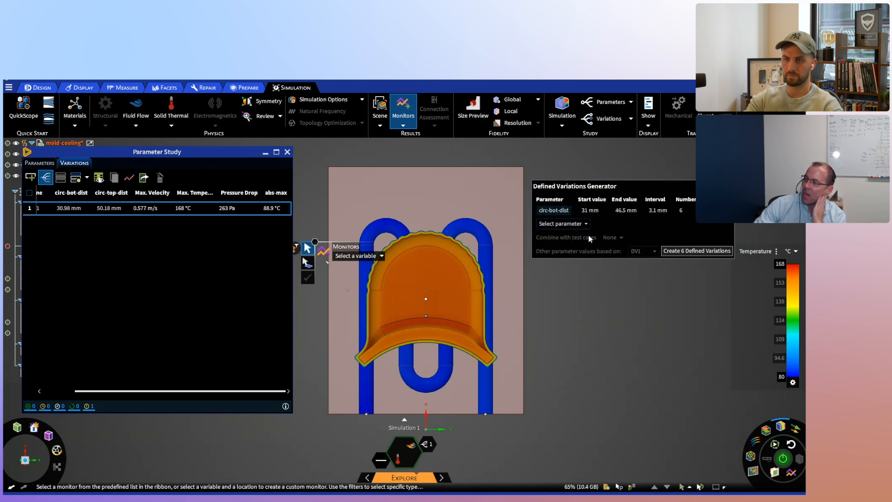
click(573, 224)
click(574, 236)
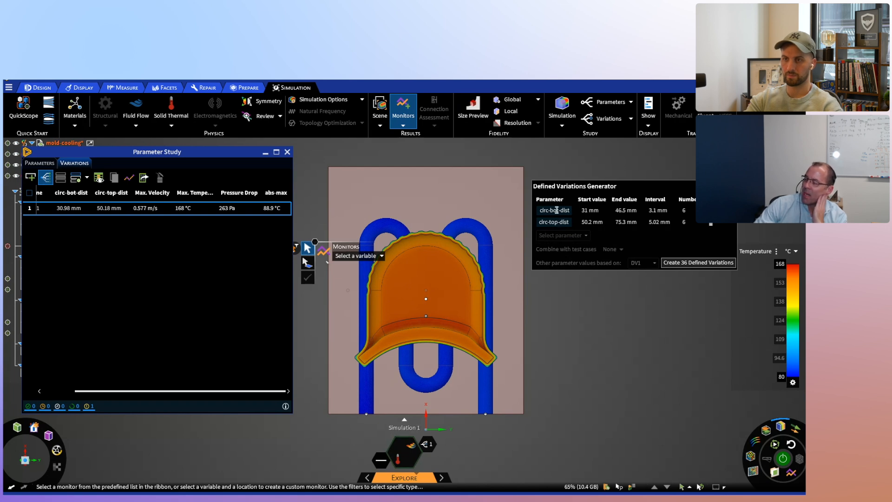
- Set the circ-bot-dist range from 25 mm to 75 mm with 10 values
click(591, 210)
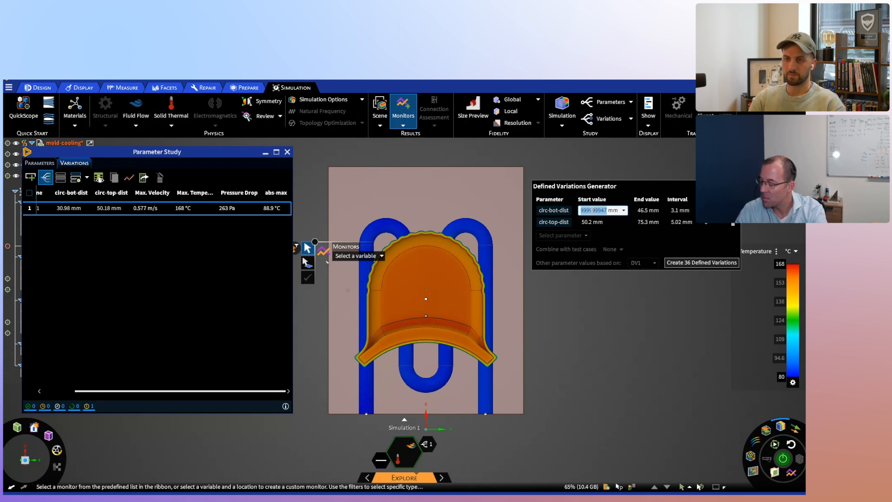
text(25)
key(Tab)
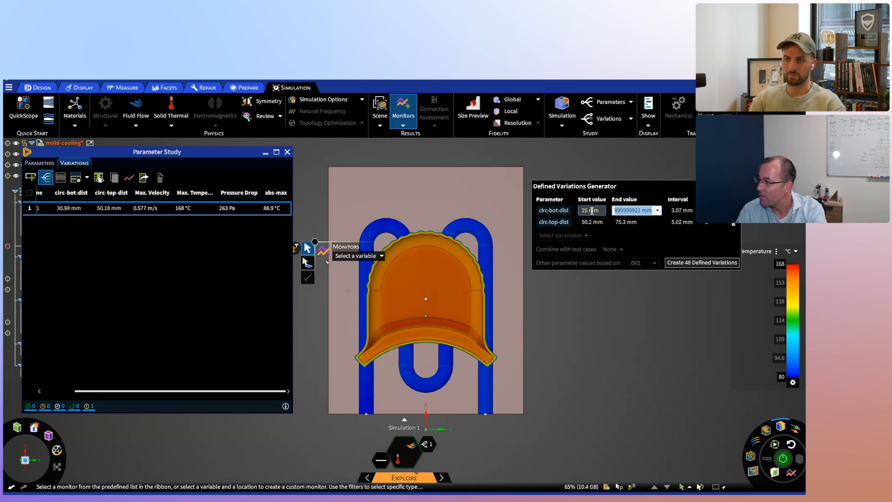
text(75)
key(Tab)
key(Tab)
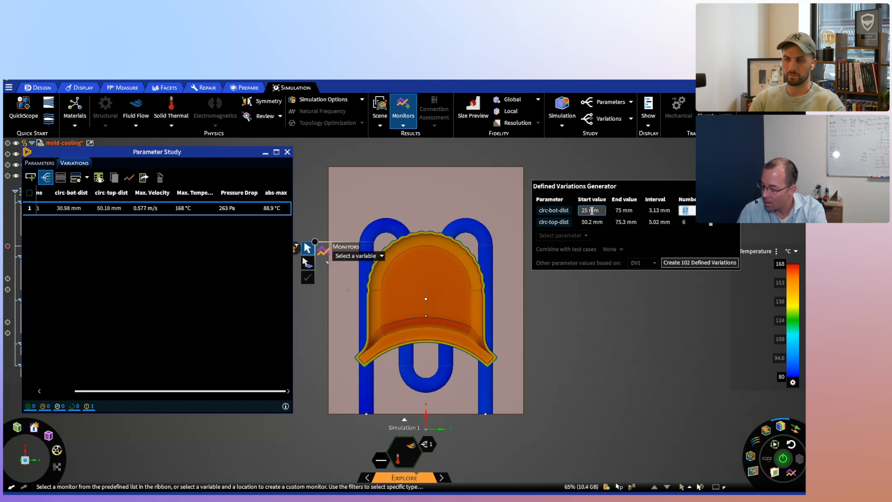
text(10)
key(Return)
- Set the circ-top-dist range from 25 mm to 75 mm with 10 values and create the 100 defined variations
key(Tab)
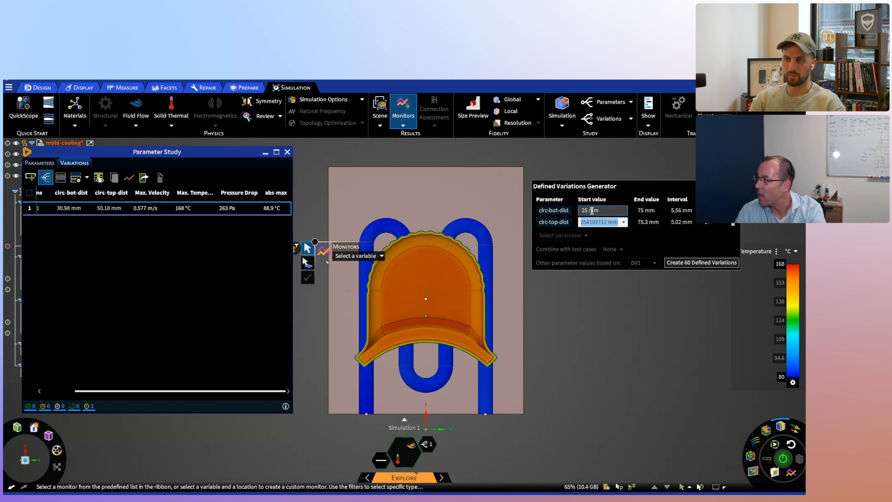
text(25)
key(Tab)
text(75)
key(Tab)
key(Tab)
text(10)
key(Return)
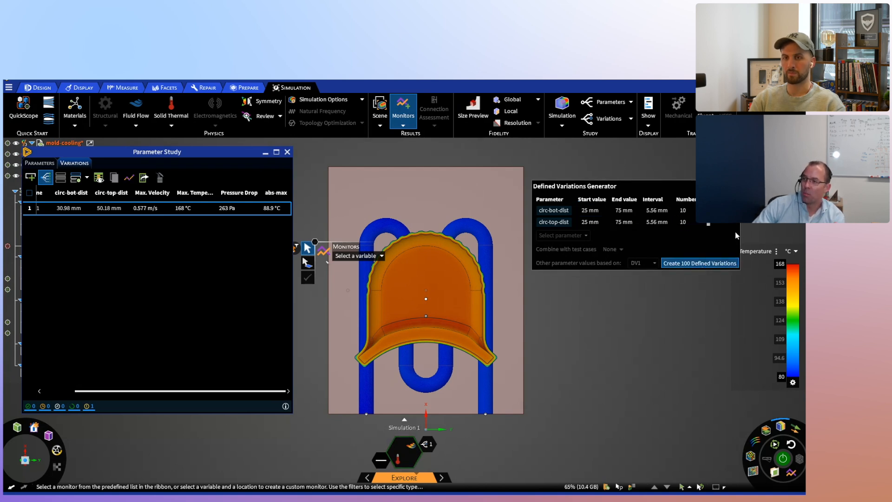
key(Return)
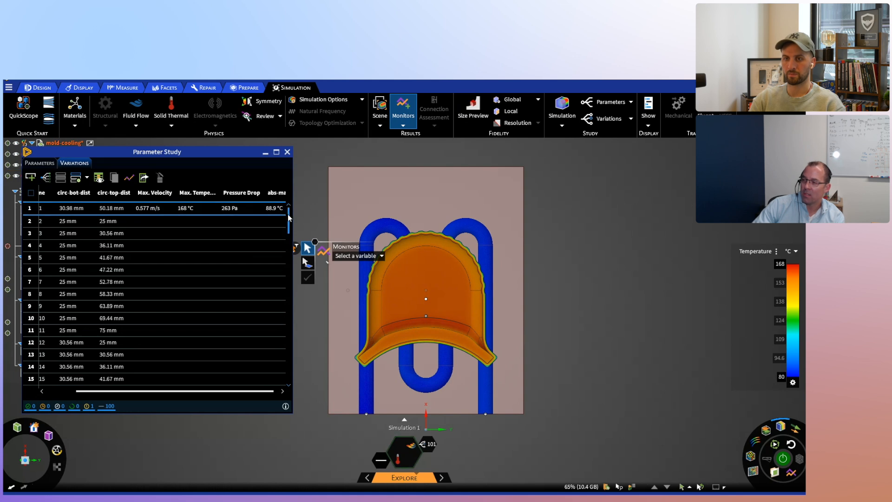
- Review the list of defined variations and check the cloud submission details for updating all of them
scroll(290, 288, down, 3)
scroll(289, 376, down, 20)
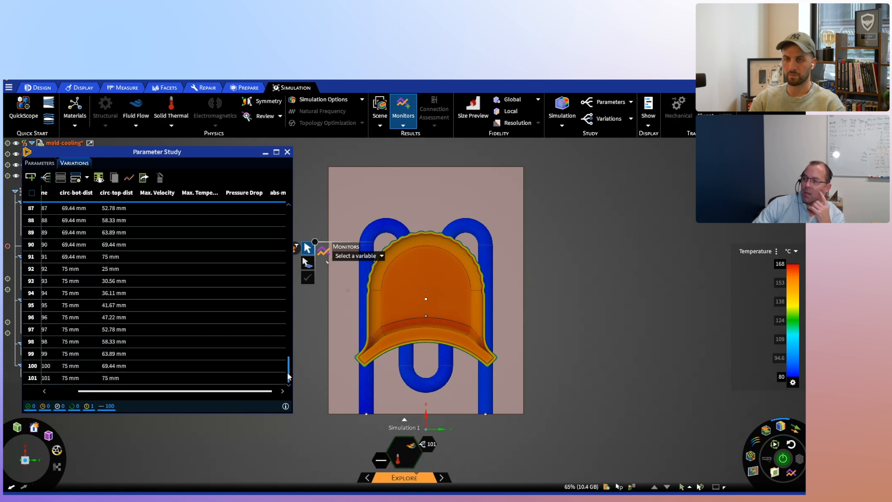
drag(288, 371, 289, 207)
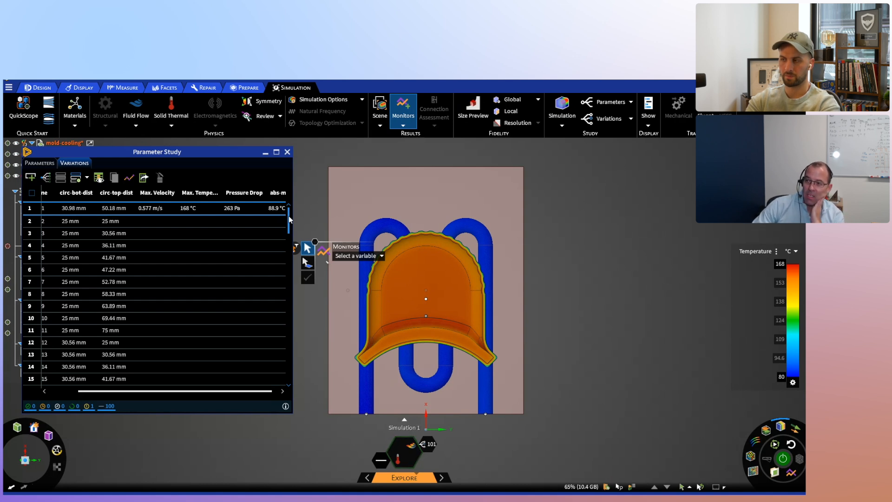
click(88, 179)
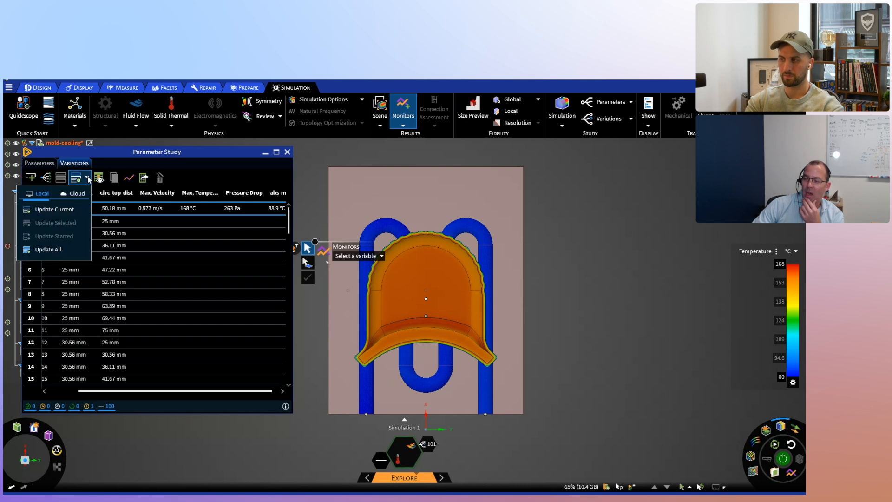
click(75, 196)
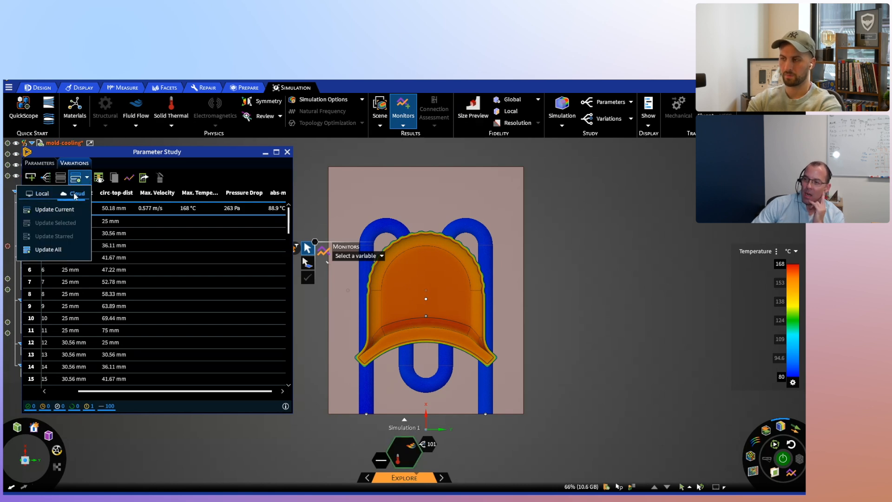
click(58, 251)
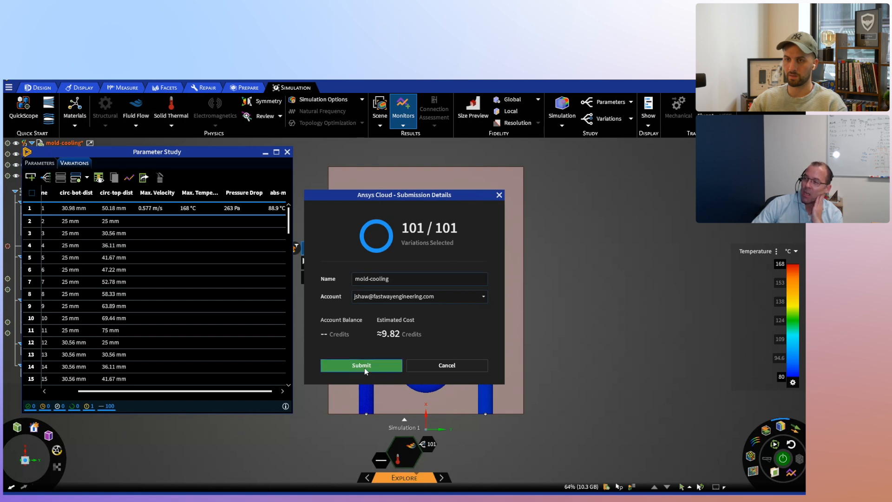
click(500, 197)
- Select variations 1 to 10 and submit only those to Ansys Cloud for updating
click(29, 208)
click(29, 222)
click(30, 234)
click(30, 245)
click(30, 257)
click(30, 270)
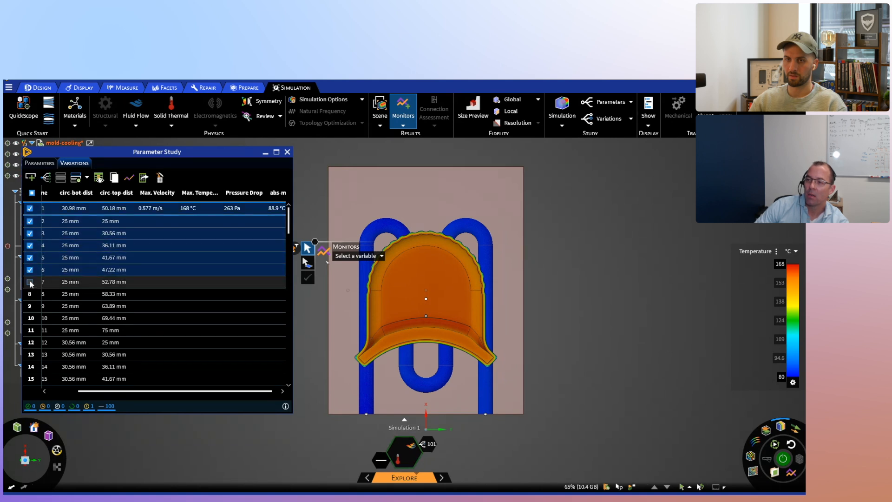
click(30, 282)
click(29, 294)
click(30, 306)
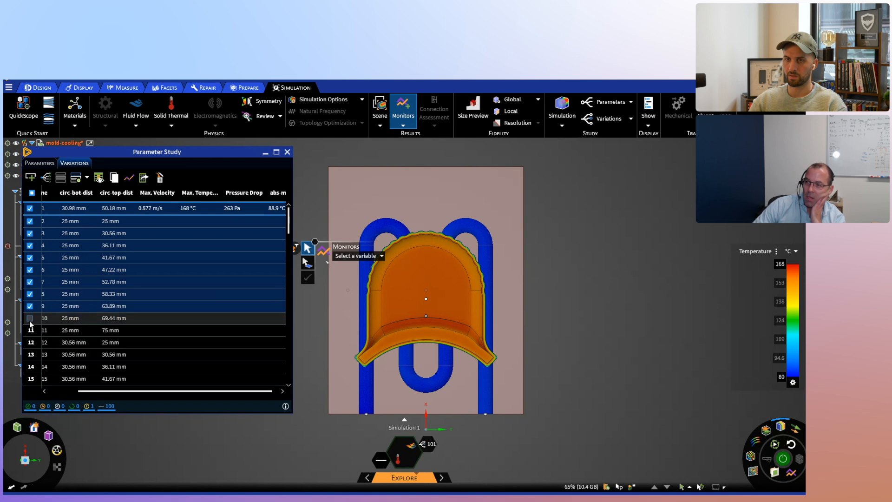
click(30, 319)
click(76, 177)
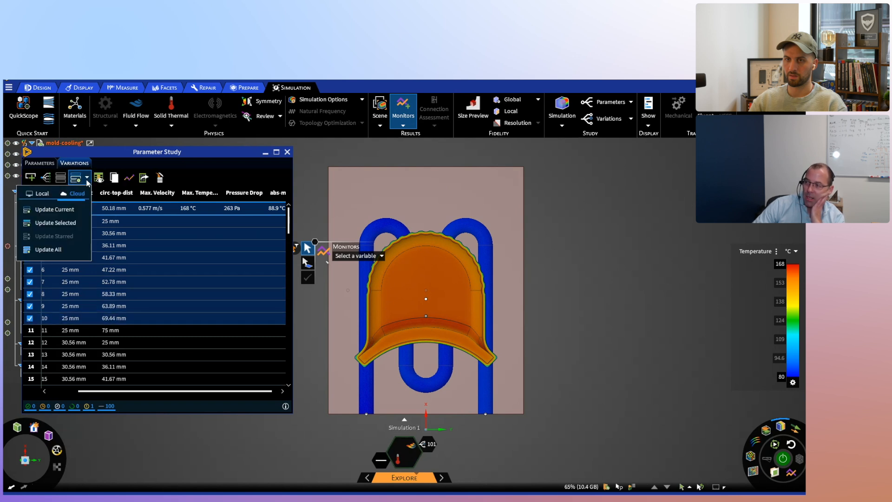
click(56, 223)
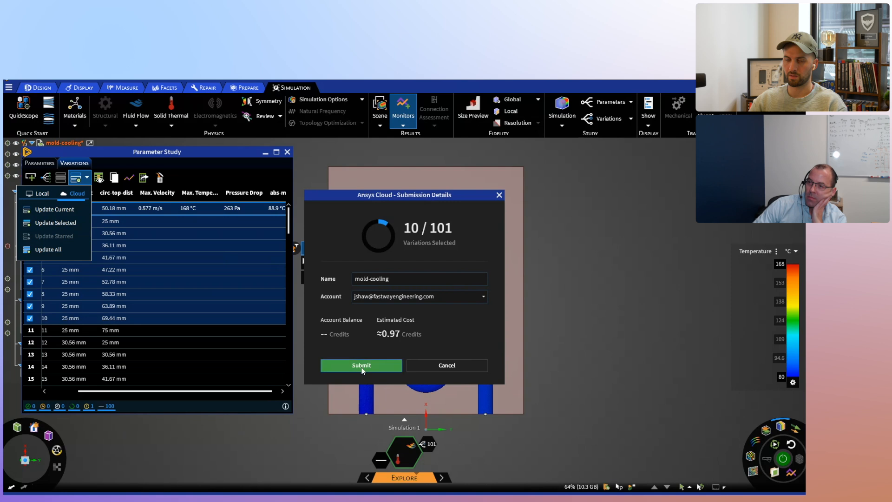
click(370, 367)
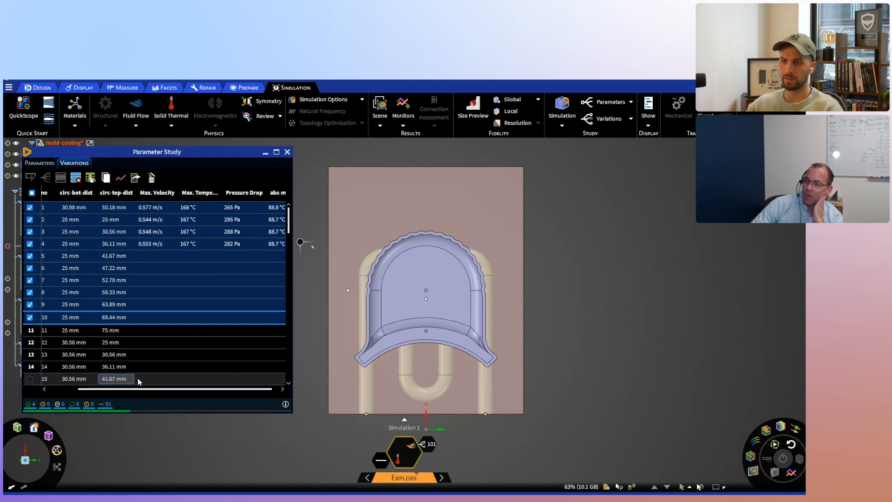
- Open the Defined Variations plot and arrange it and the Parameter Study window on either side of the model
drag(122, 390, 57, 392)
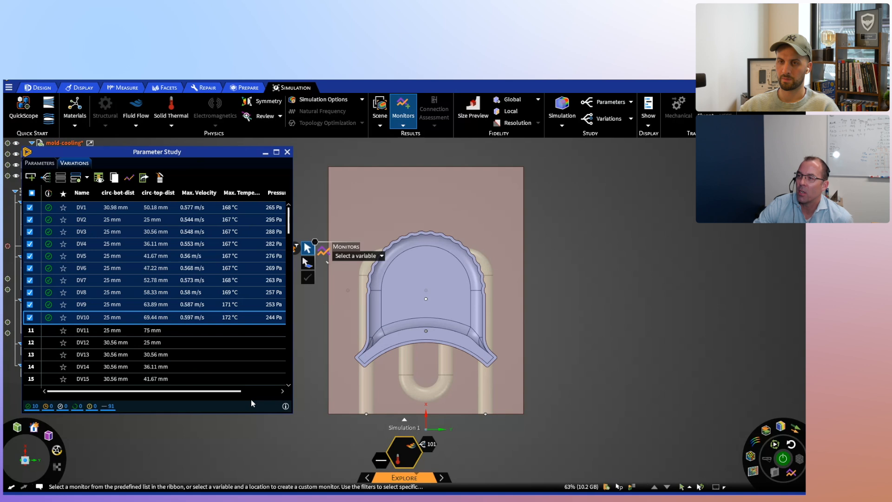
click(129, 180)
drag(135, 156, 648, 156)
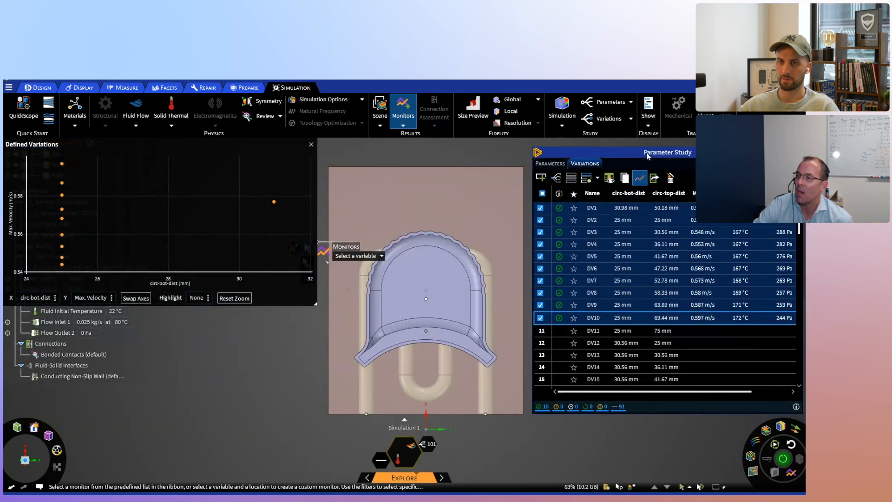
drag(234, 149, 233, 176)
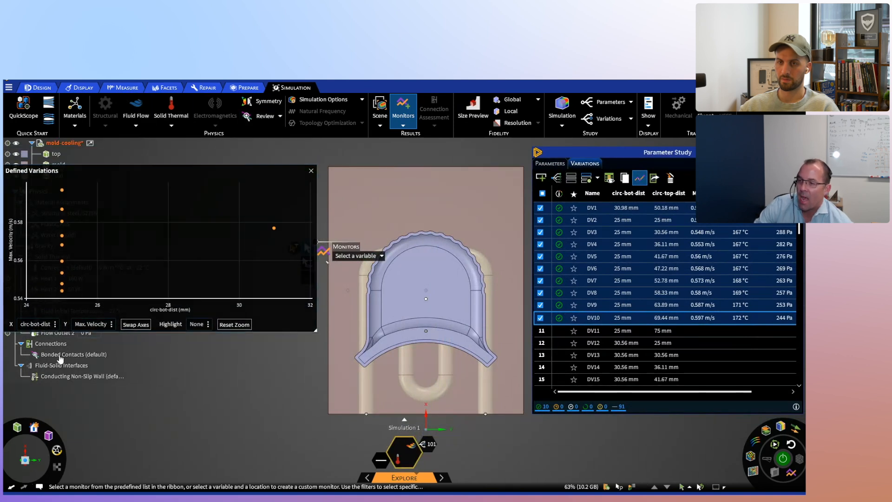
- Set the plot's X axis to Pressure Drop and its Y axis to abs-max
click(56, 325)
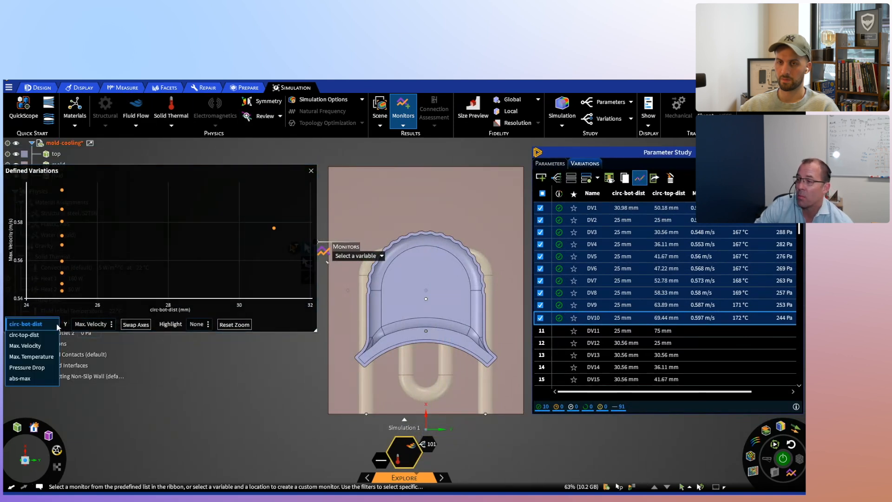
click(39, 370)
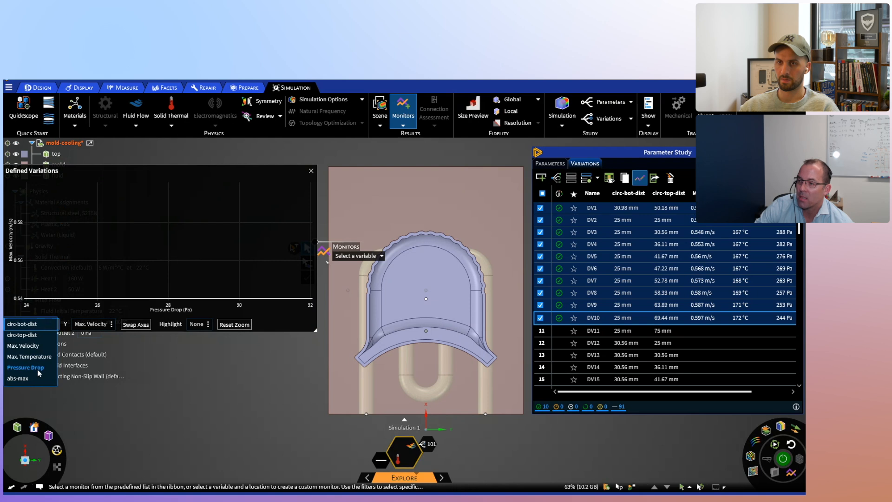
click(119, 326)
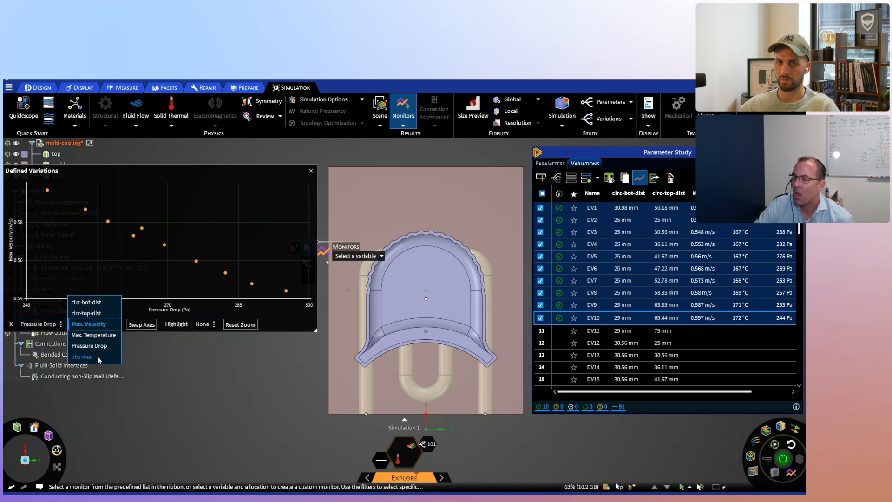
click(81, 357)
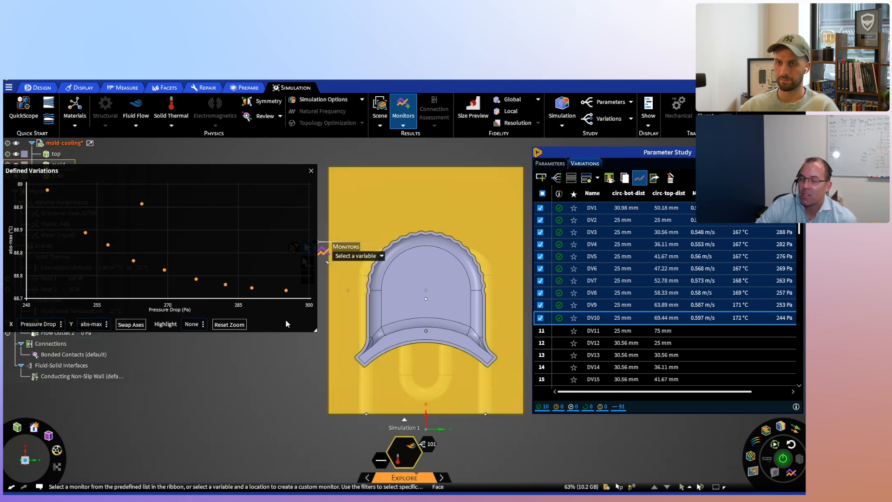
- Set variation DV5 as the current design from its point in the plot
mouse_move(196, 281)
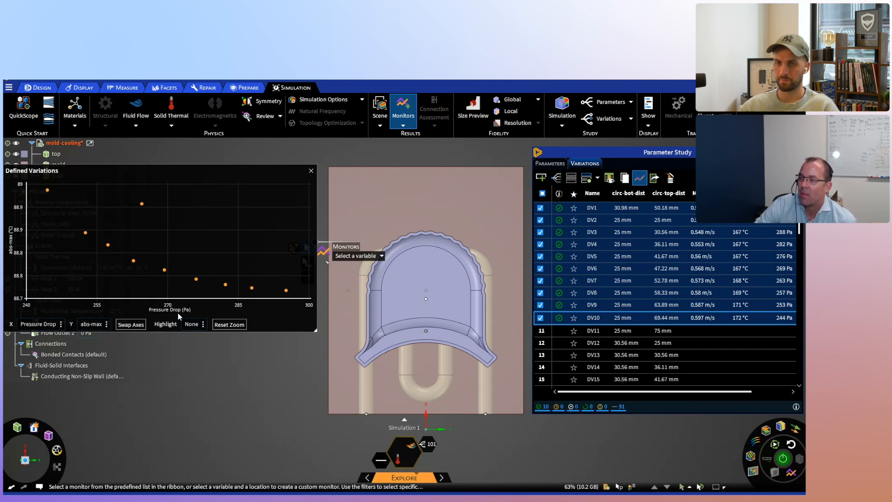
right_click(197, 280)
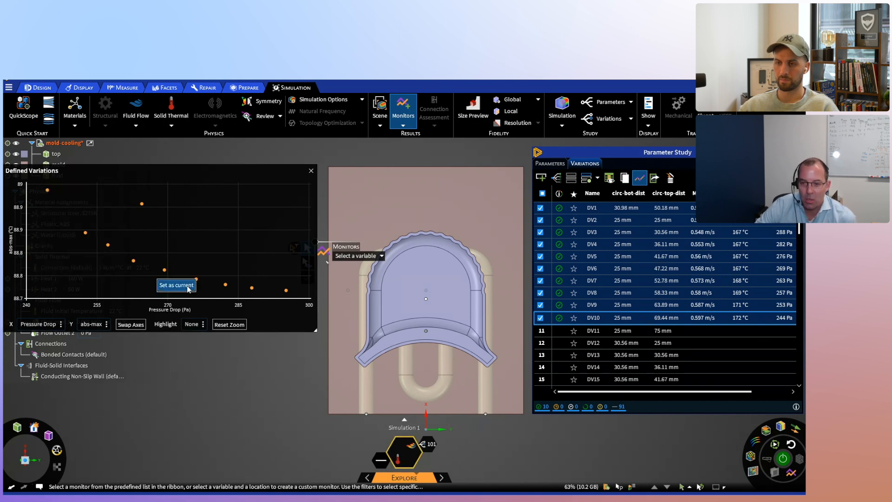
click(188, 286)
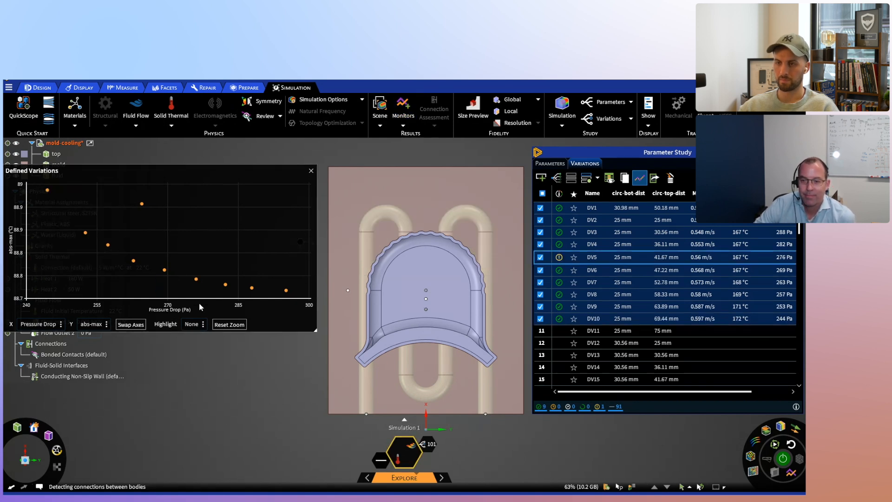
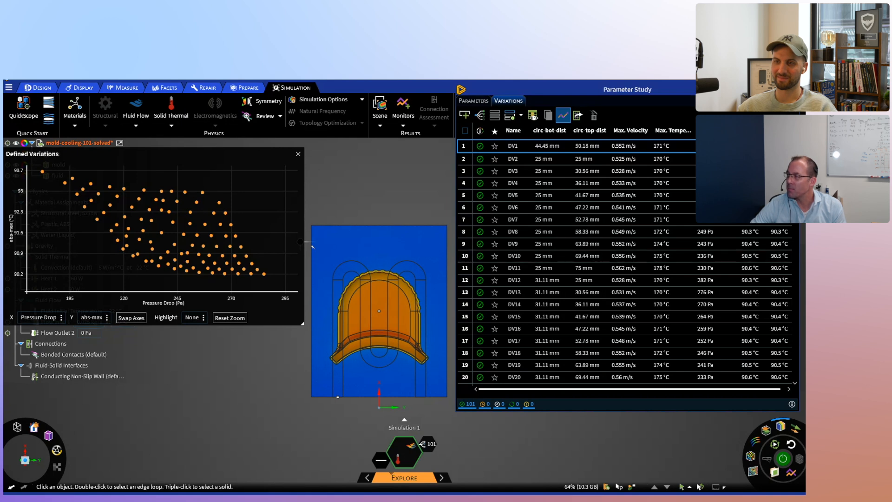
- Review the full table of solved variations and inspect individual design points in the Pressure Drop versus abs-max plot
scroll(795, 278, down, 15)
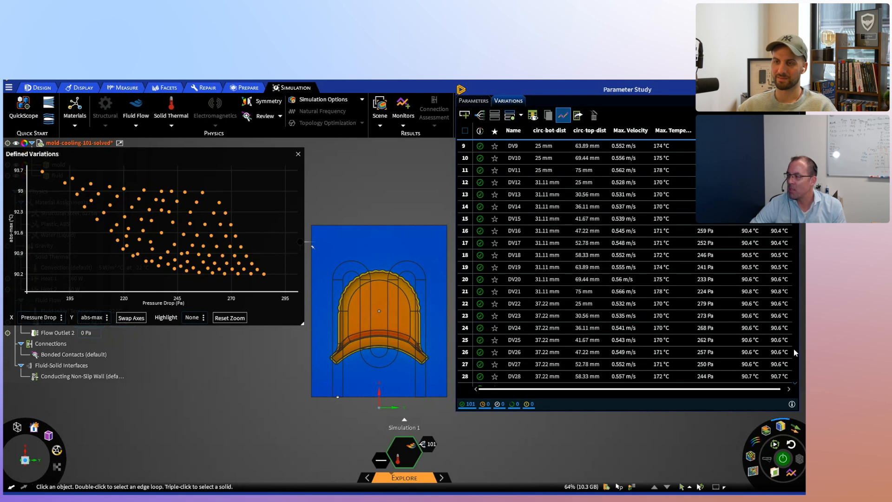
scroll(794, 375, down, 10)
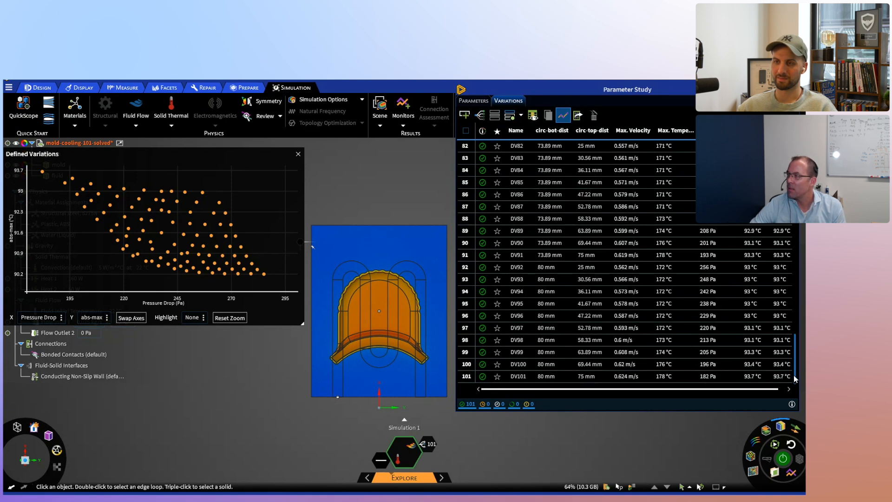
drag(795, 353, 795, 168)
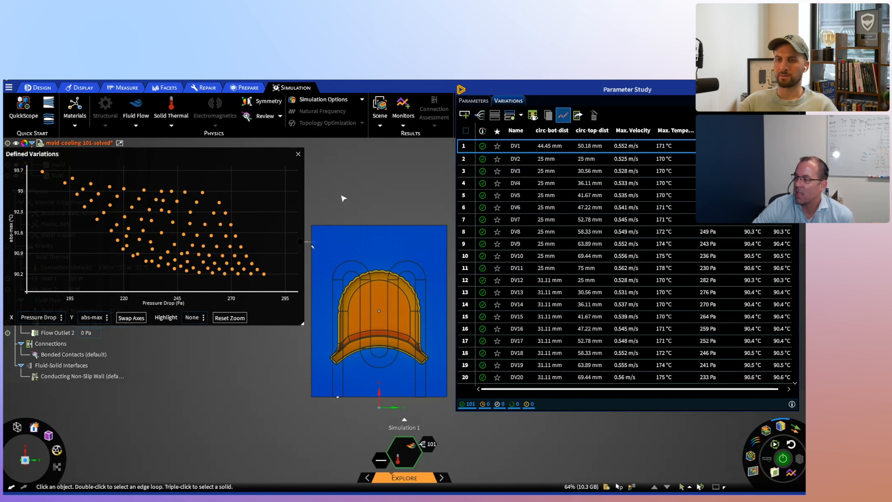
mouse_move(430, 487)
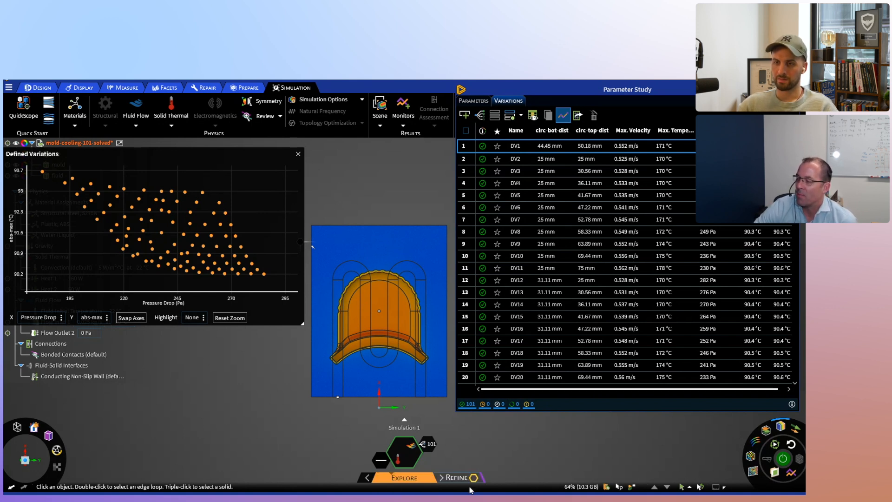
mouse_move(382, 475)
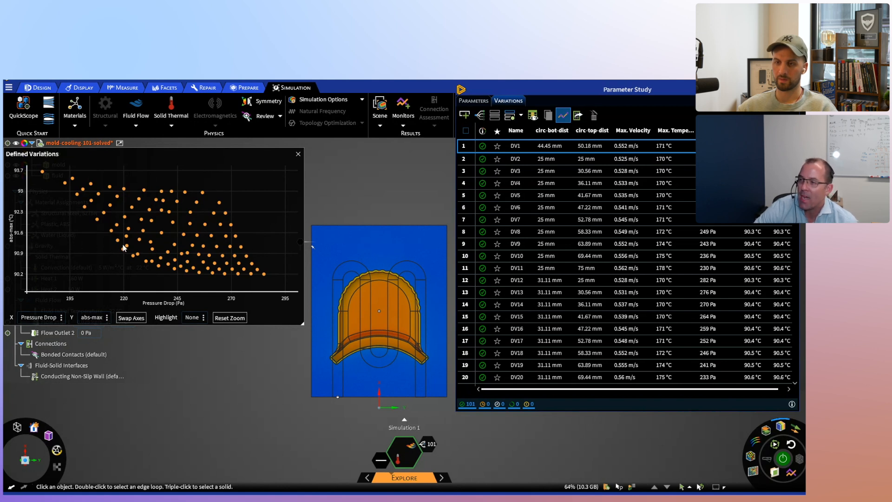
mouse_move(180, 244)
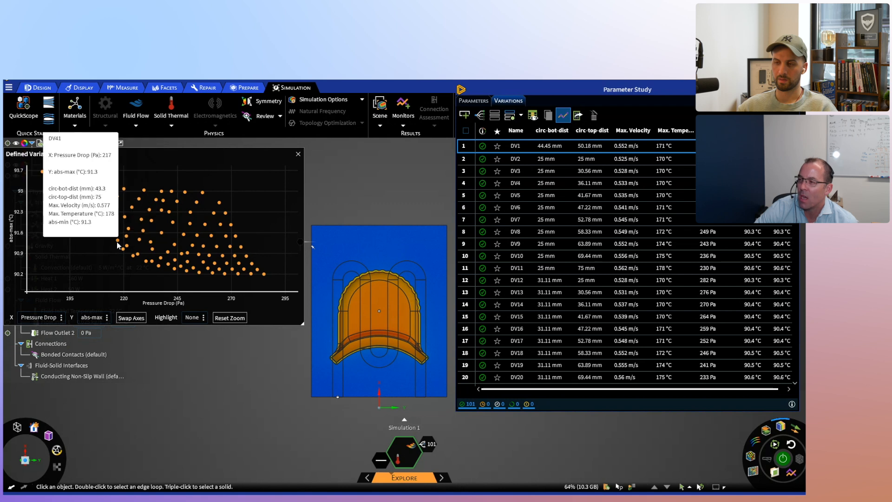
mouse_move(210, 266)
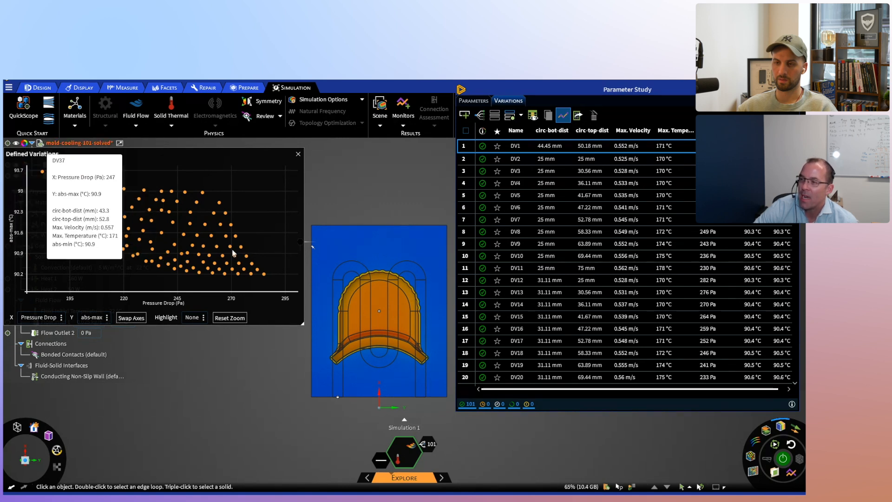
mouse_move(141, 248)
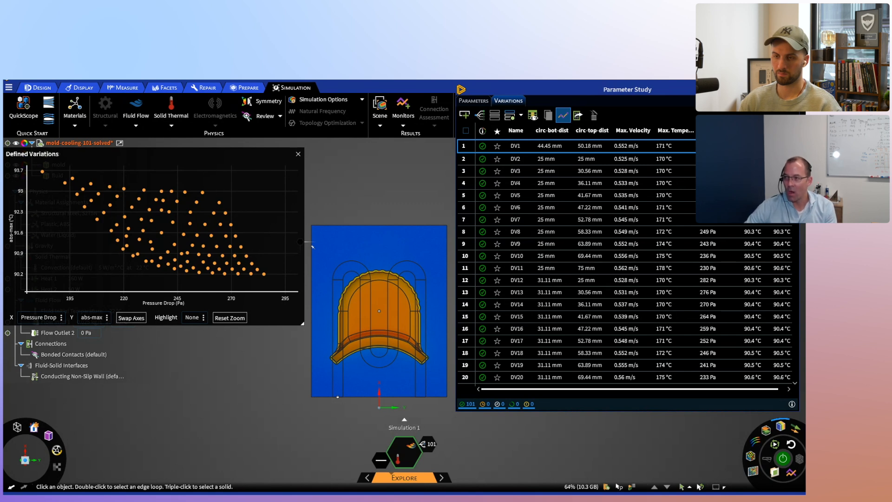
mouse_move(191, 228)
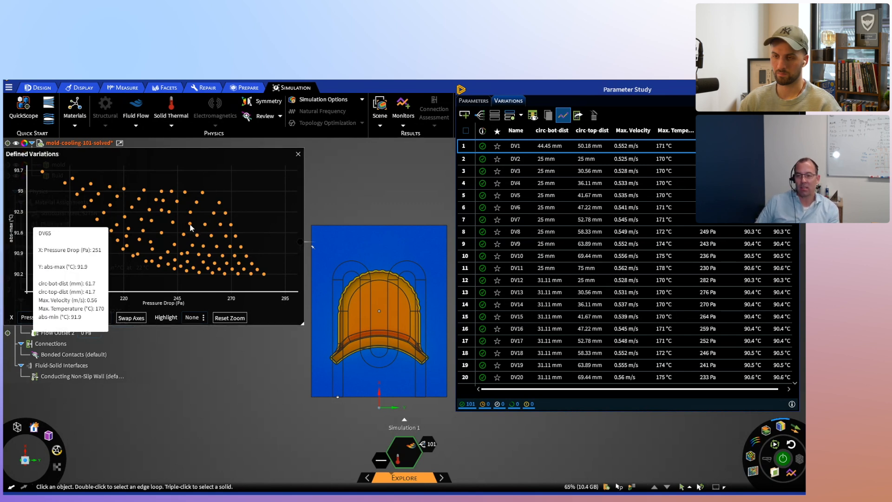